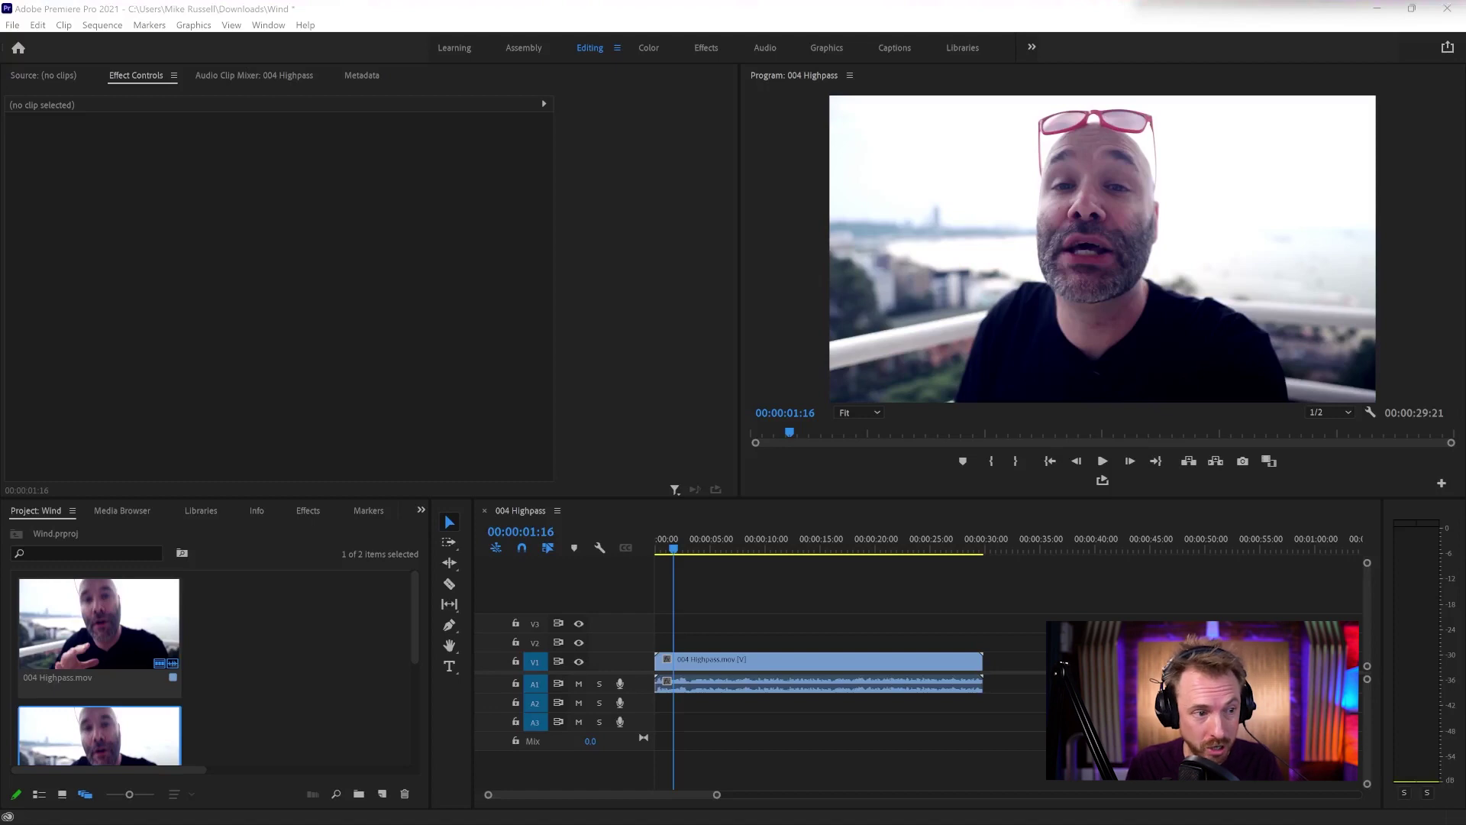
Play the interview from the timeline to hear the wind rumble
{"action": "left_click", "coordinate": [675, 548]}
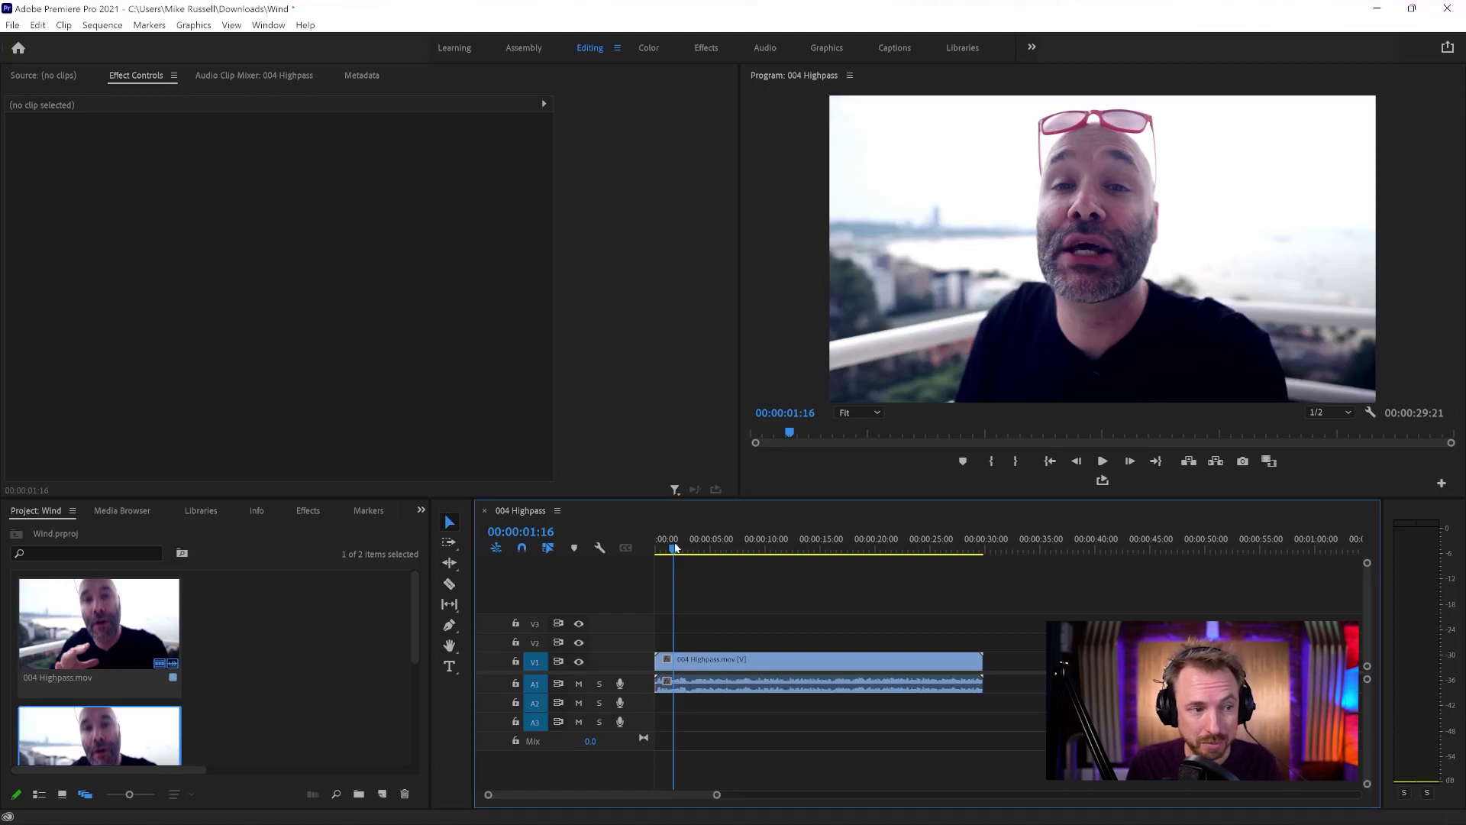
{"action": "key", "text": "space"}
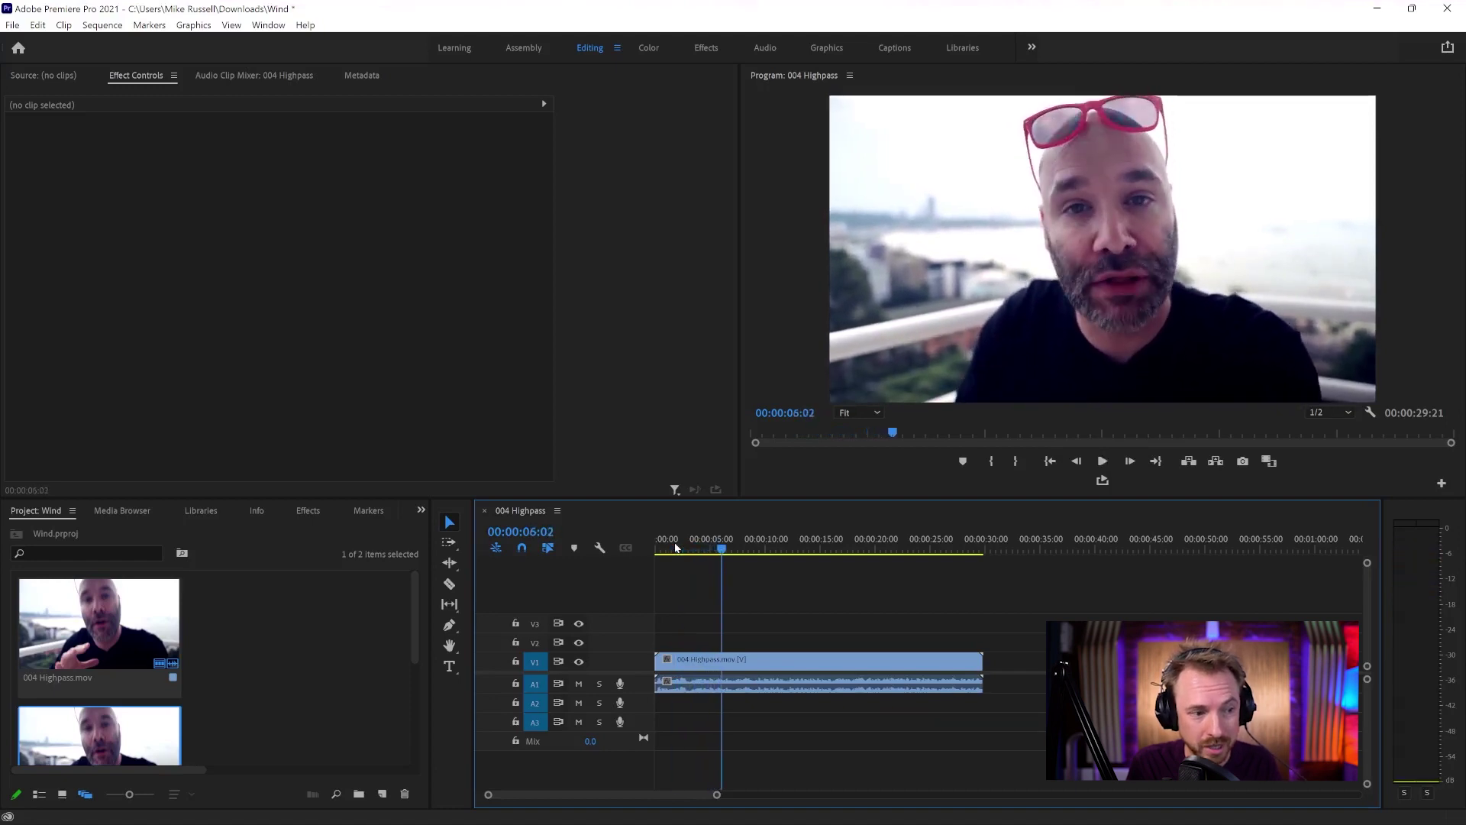
{"action": "key", "text": "space"}
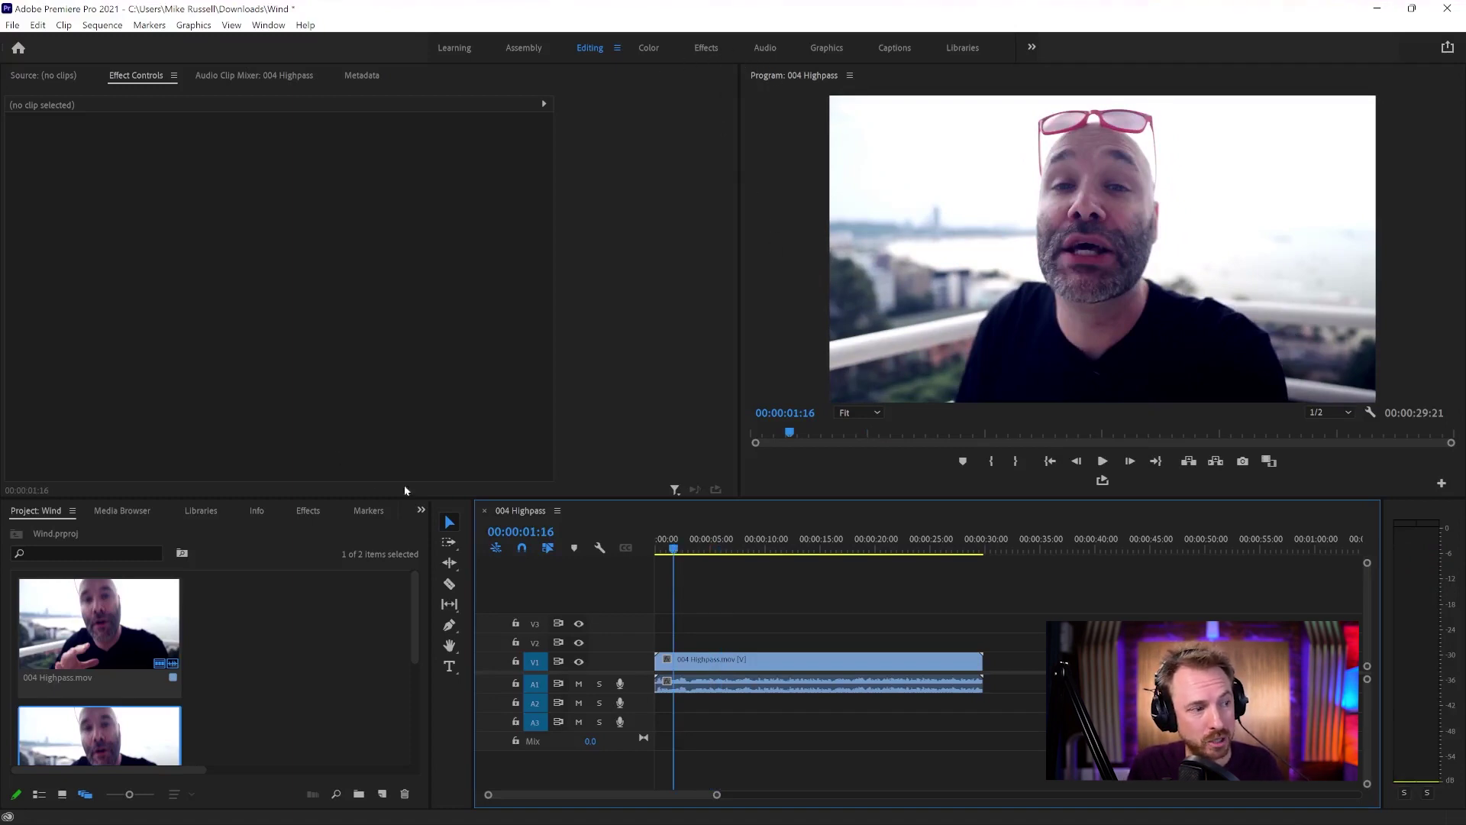
Search the effects for 'high' and apply the Highpass audio effect to the interview clip
{"action": "left_click", "coordinate": [306, 510]}
{"action": "left_click", "coordinate": [78, 529]}
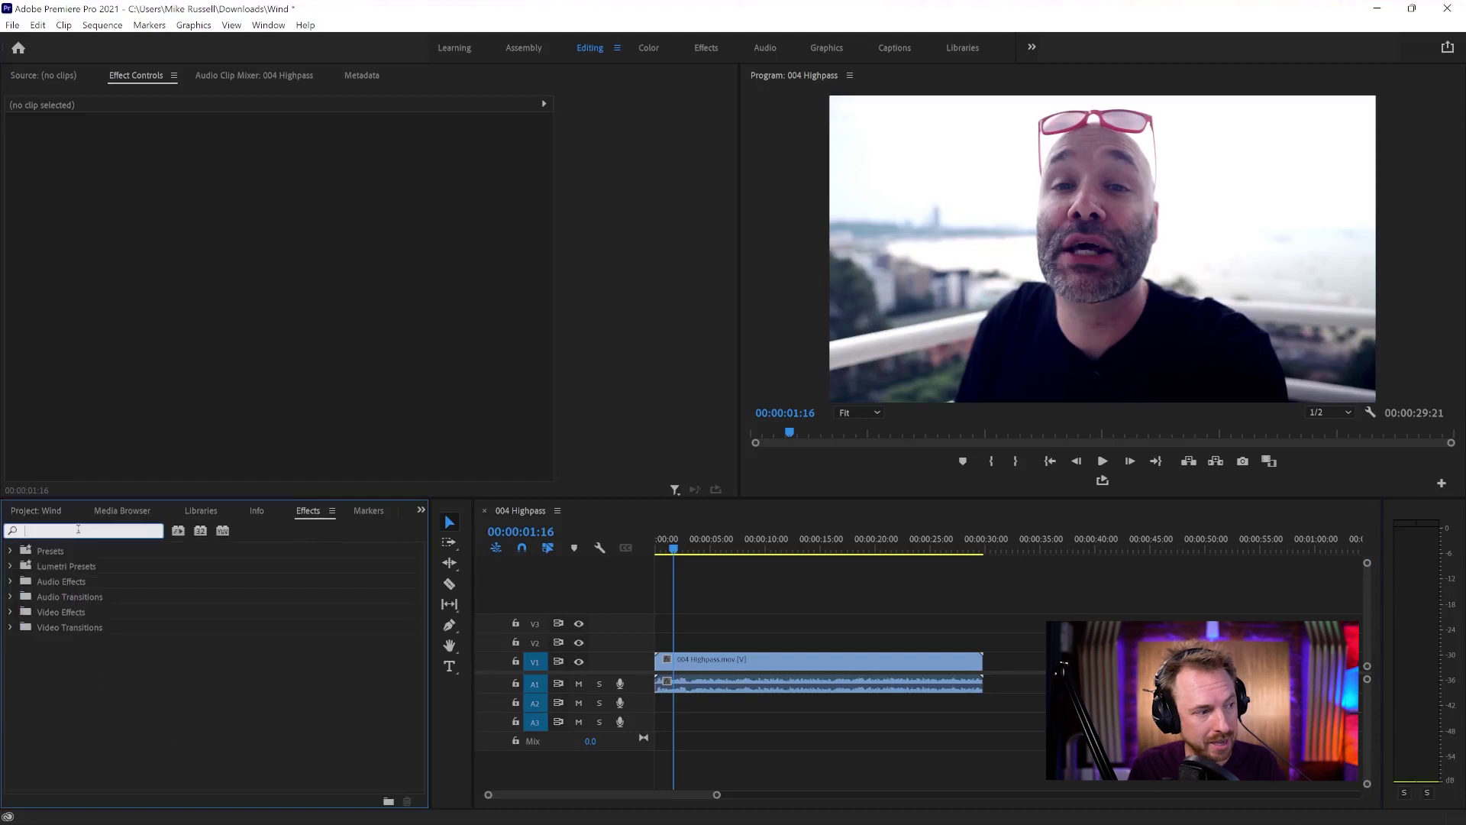
{"action": "type", "text": "high"}
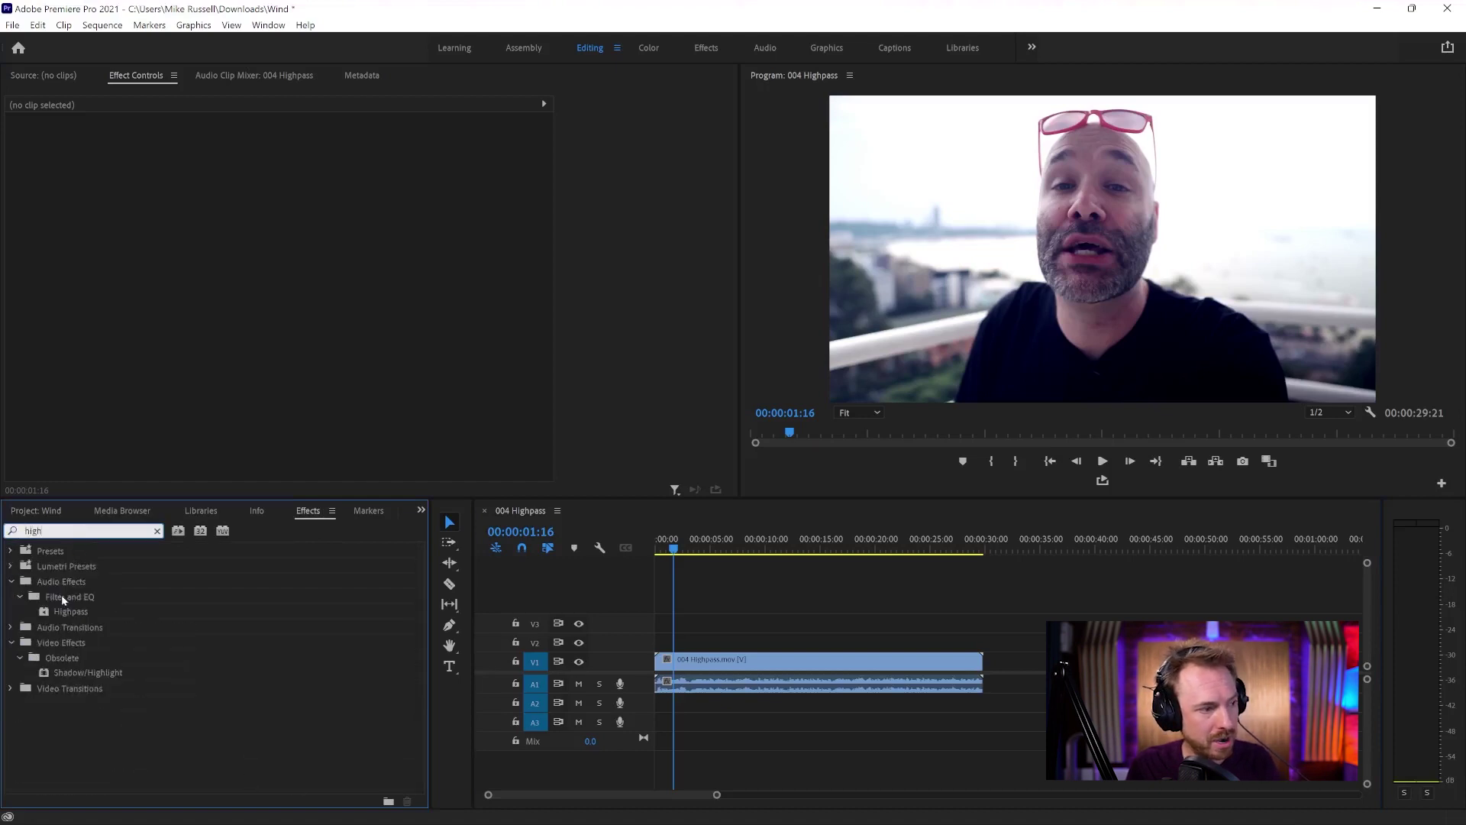
{"action": "left_click", "coordinate": [66, 612]}
{"action": "left_click_drag", "start_coordinate": [666, 679], "coordinate": [666, 680]}
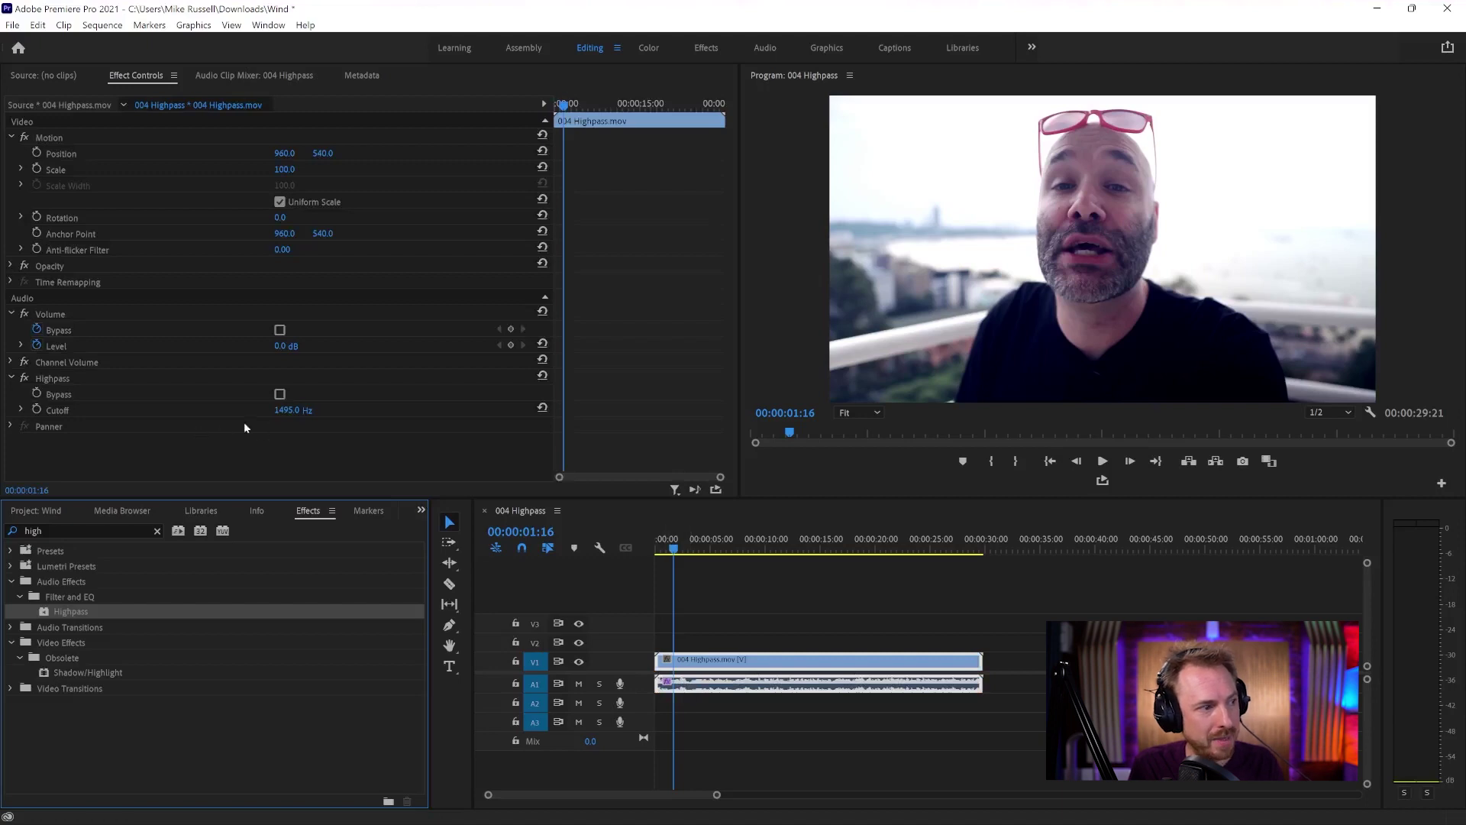
Scrub the Highpass cutoff frequency during playback, leaving it at 10.0 Hz
{"action": "left_click_drag", "start_coordinate": [280, 412], "coordinate": [229, 412]}
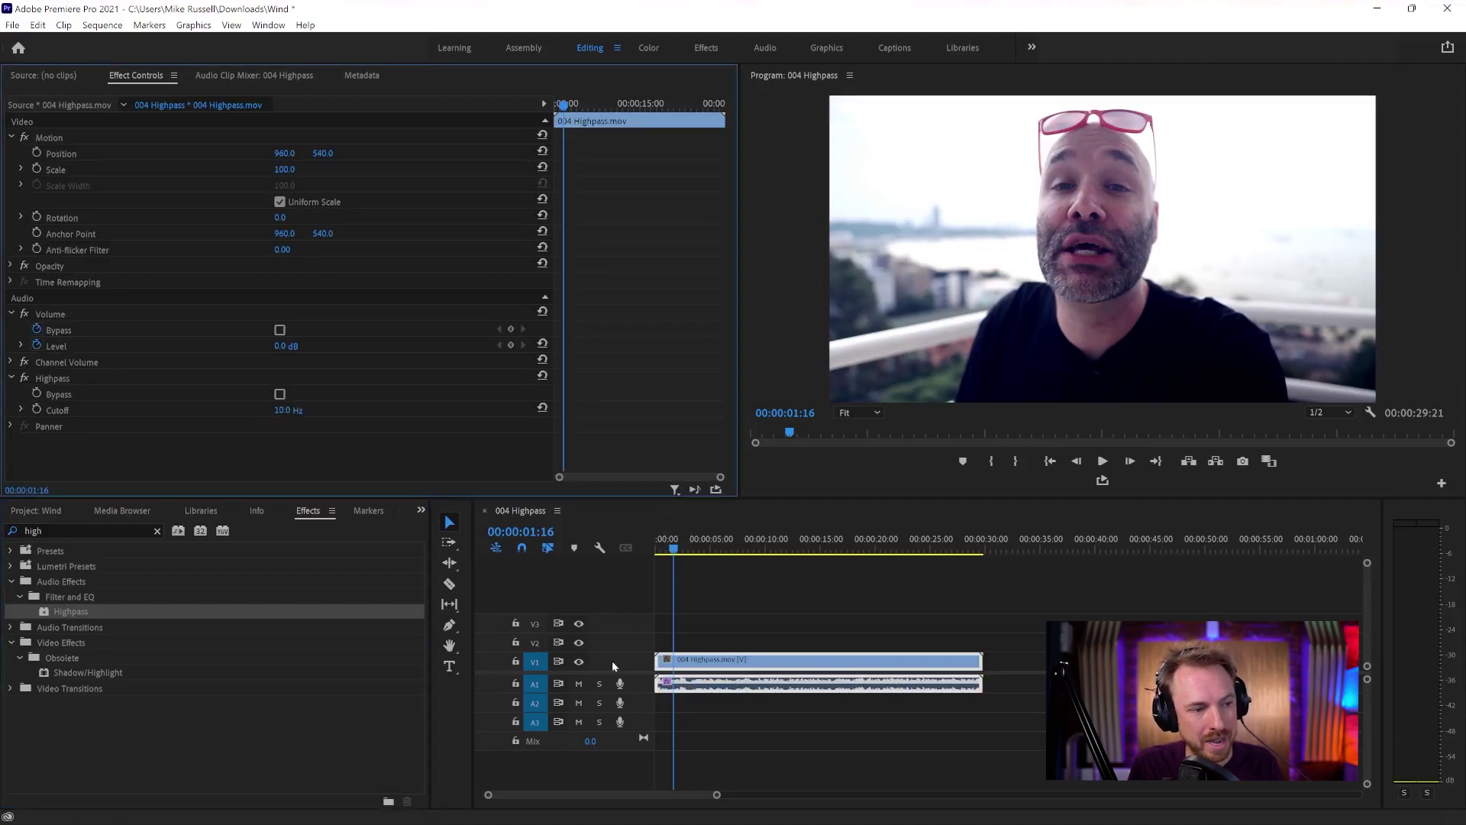
{"action": "key", "text": "space"}
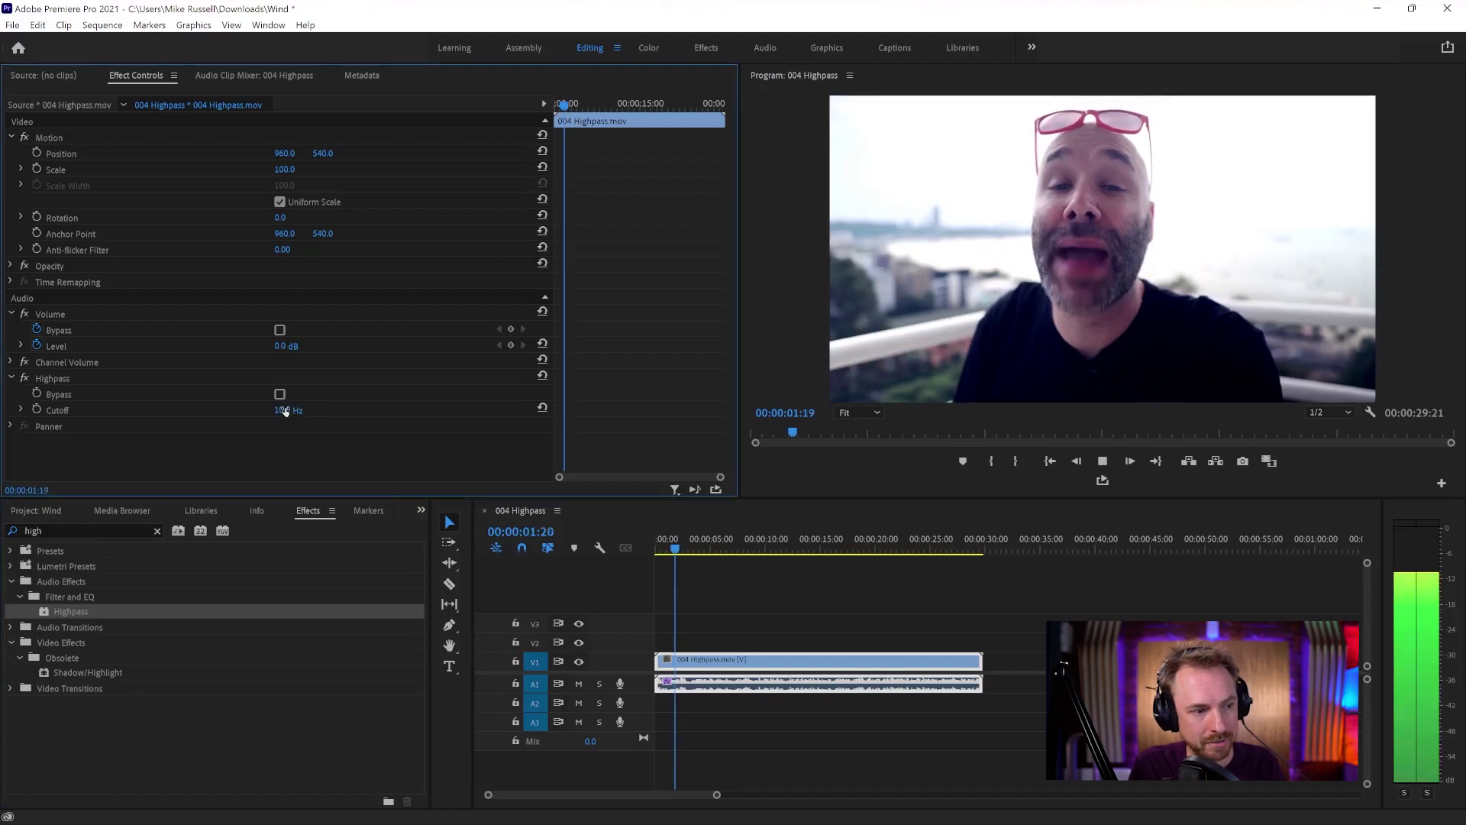
{"action": "mouse_move", "coordinate": [284, 411]}
{"action": "left_mouse_down"}
{"action": "mouse_move", "coordinate": [321, 412]}
{"action": "mouse_move", "coordinate": [297, 410]}
{"action": "left_mouse_up"}
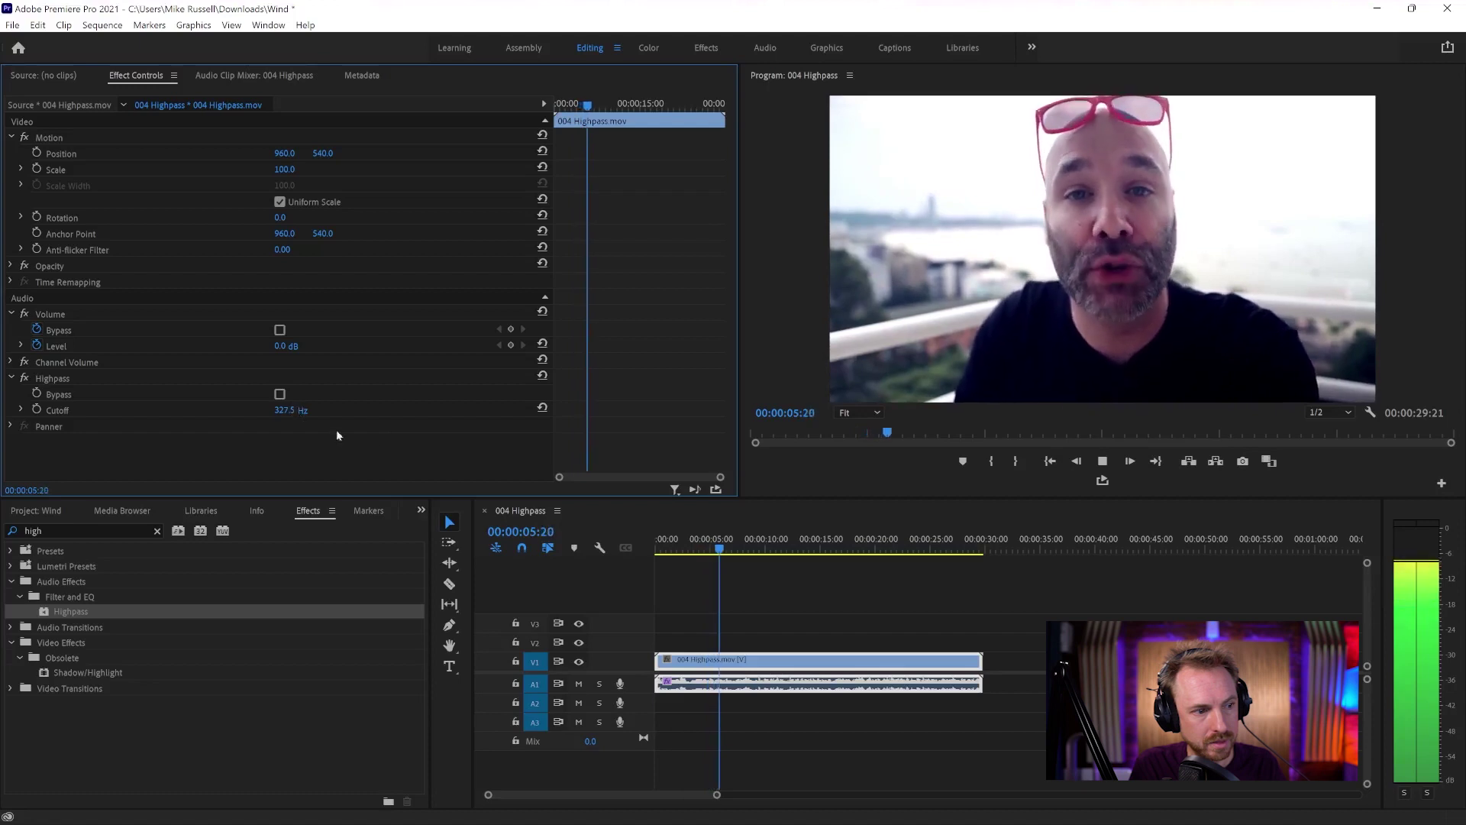
{"action": "key", "text": "space"}
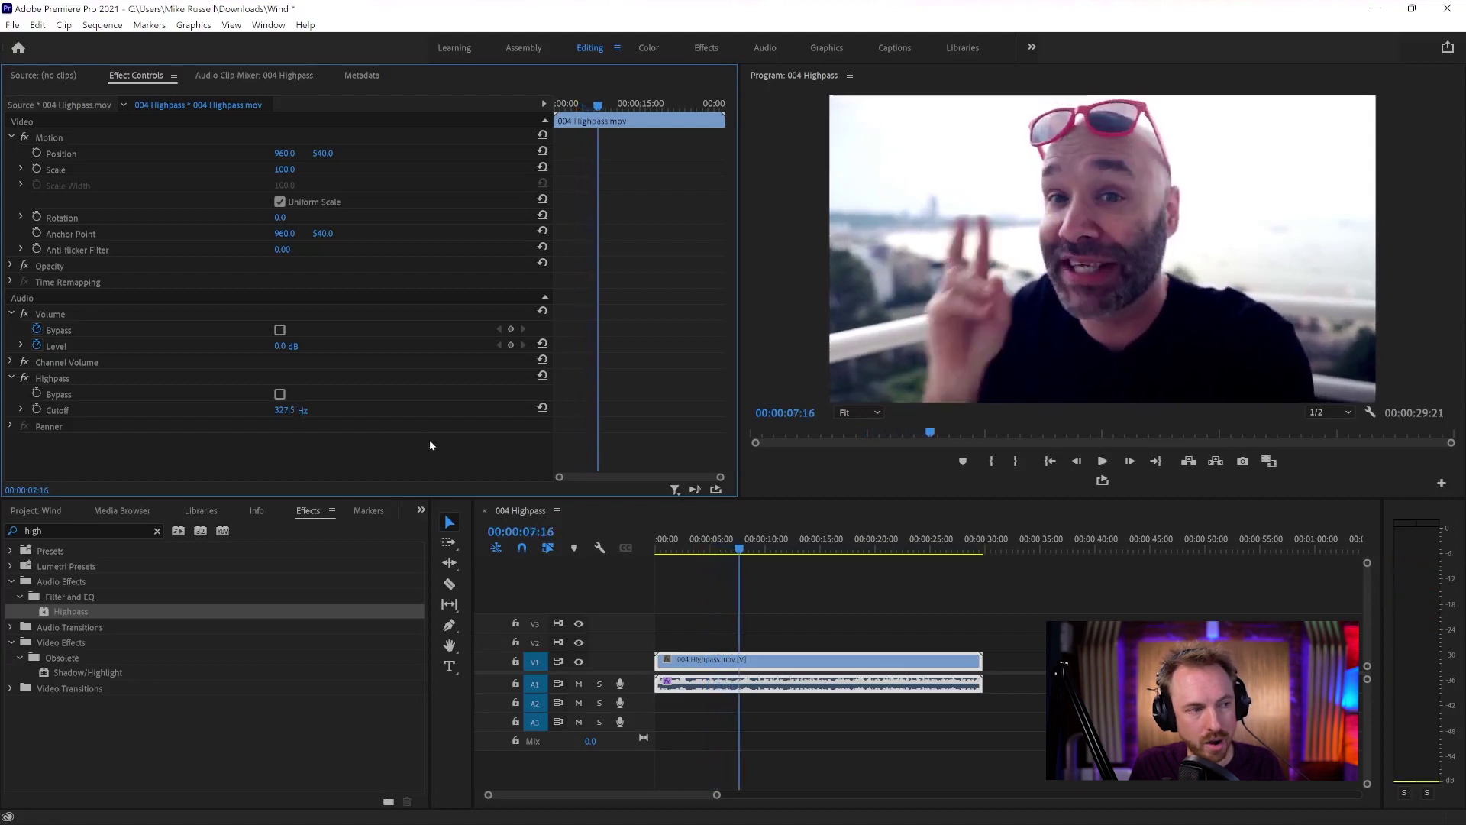
{"action": "key", "text": "space"}
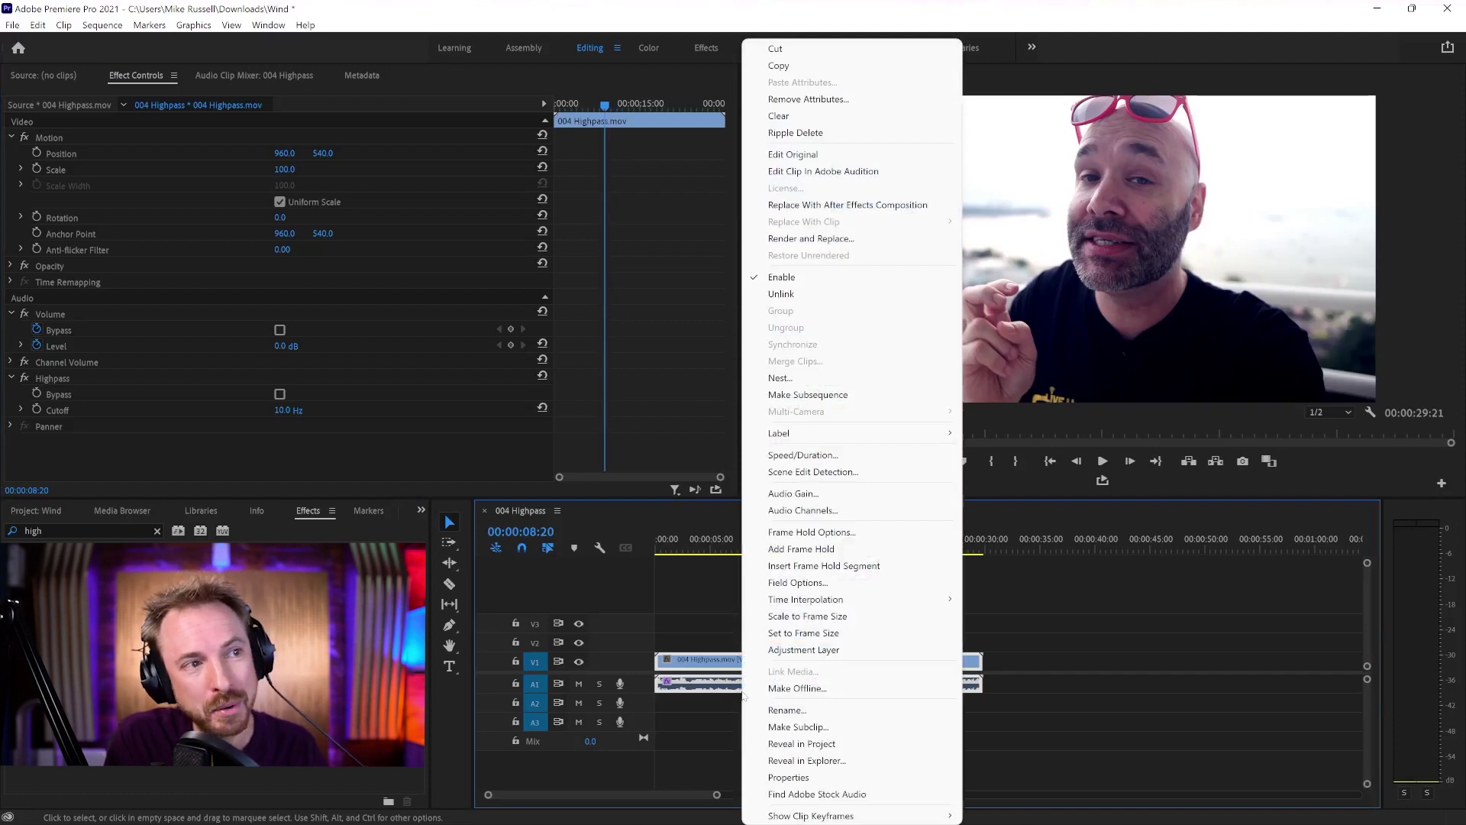
Send the clip's audio to Adobe Audition with Edit Clip In Adobe Audition
{"action": "left_click", "coordinate": [828, 170]}
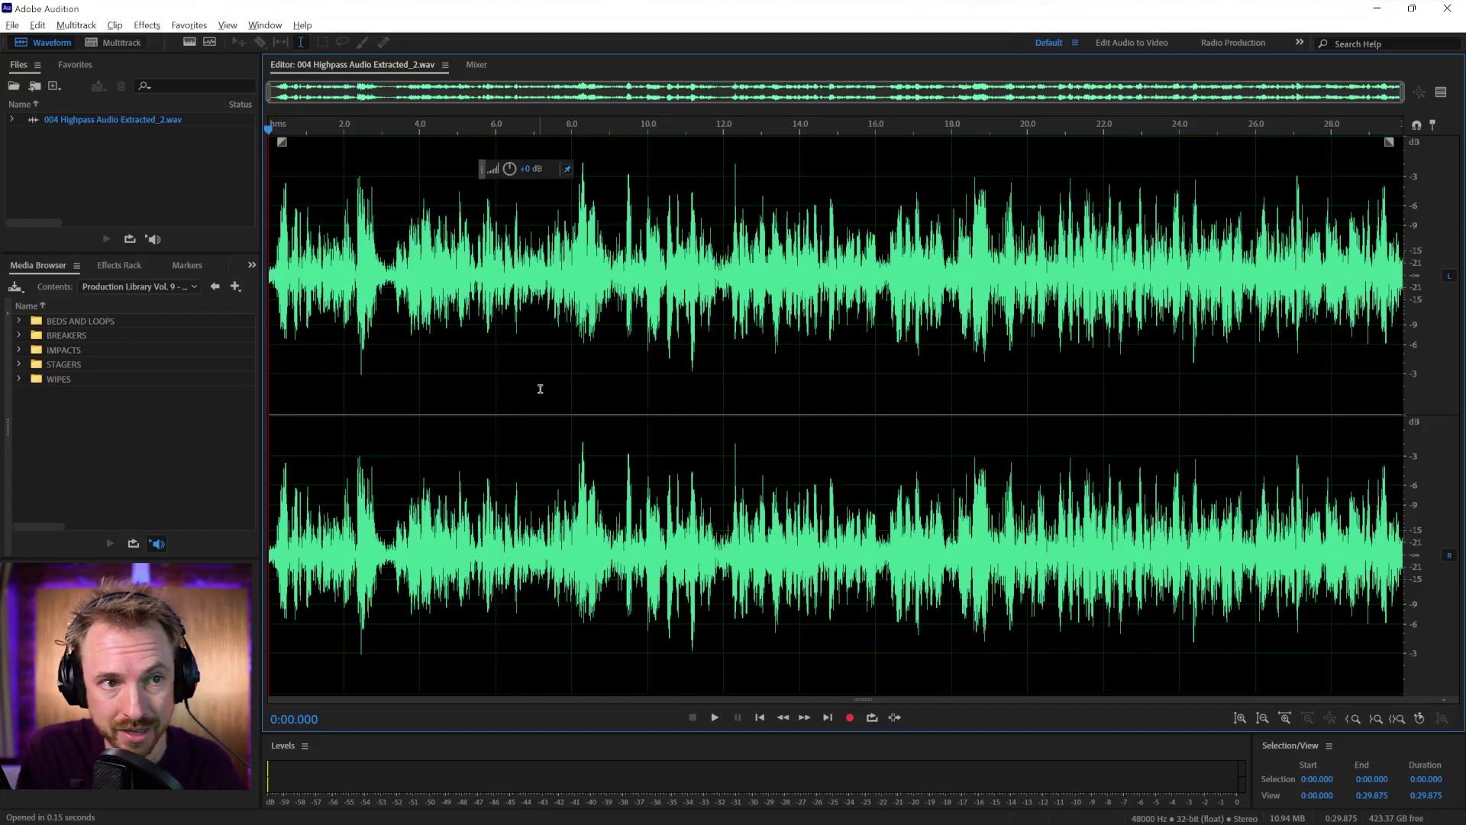
Show the spectral frequency display, play the 8.6–18.9 second stretch, and toggle the Preview Editor
{"action": "left_click", "coordinate": [188, 44]}
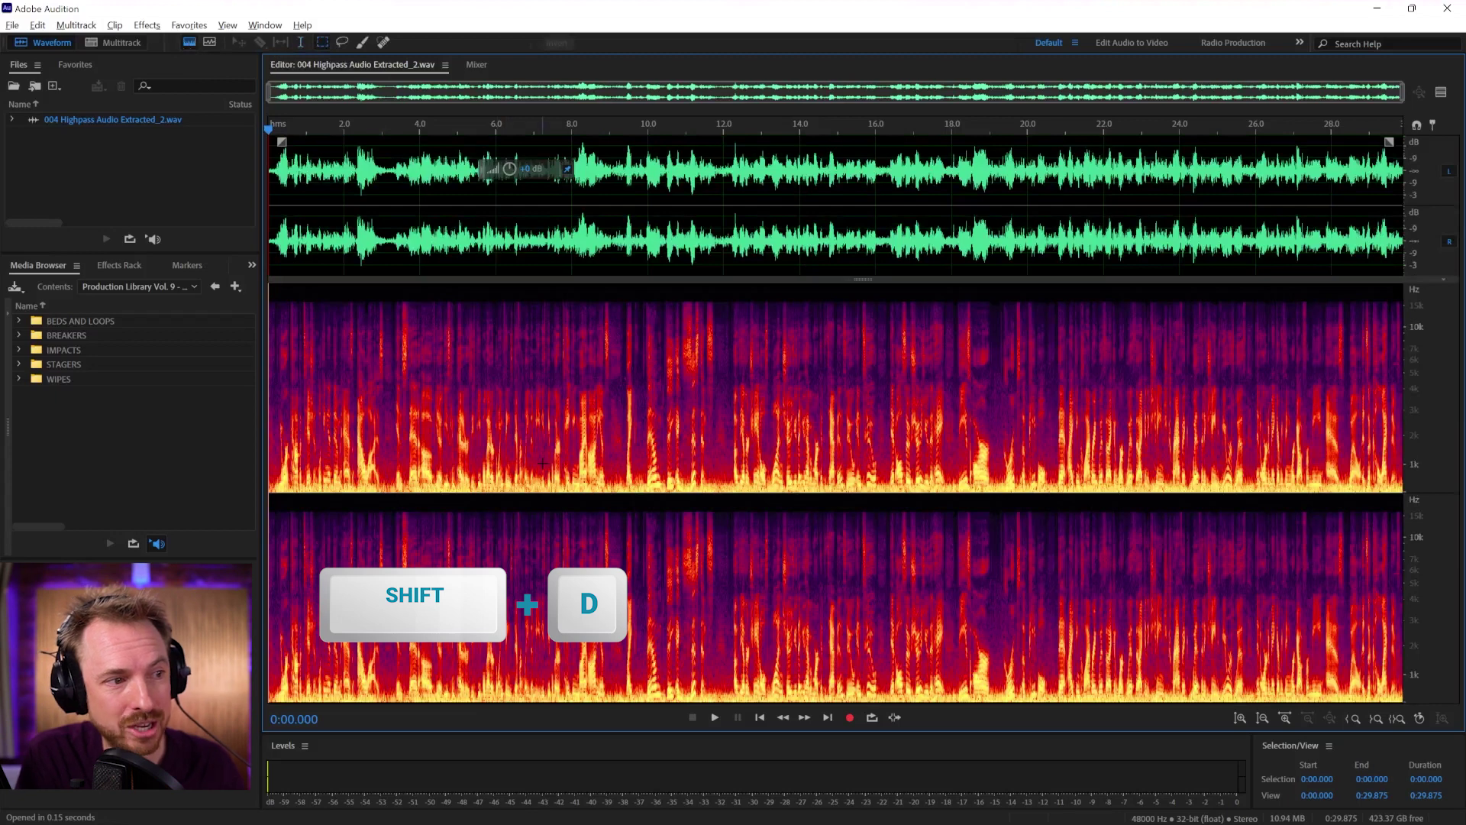
{"action": "left_click_drag", "start_coordinate": [596, 481], "coordinate": [985, 480]}
{"action": "key", "text": "space"}
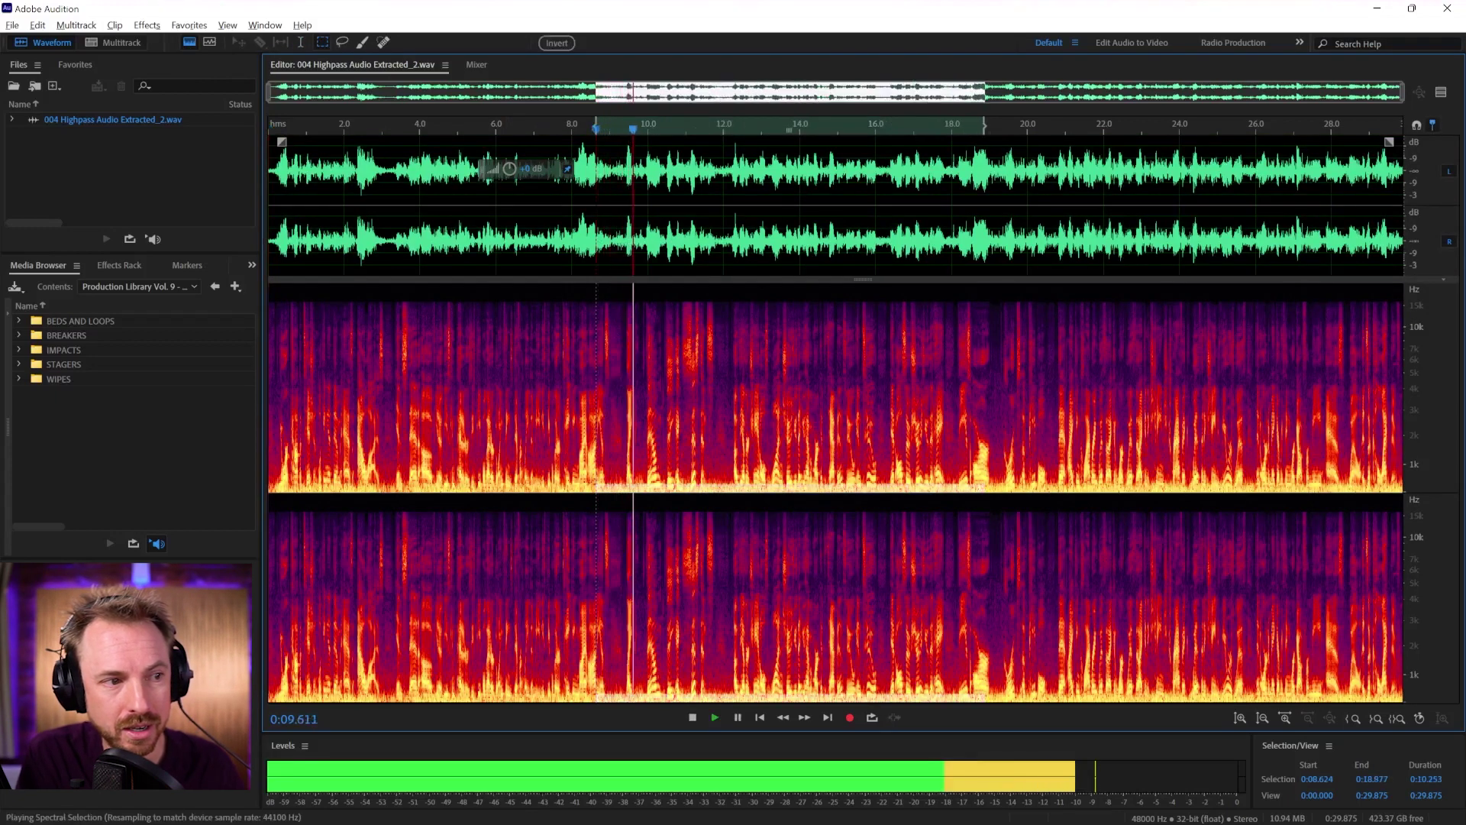
{"action": "key", "text": "space"}
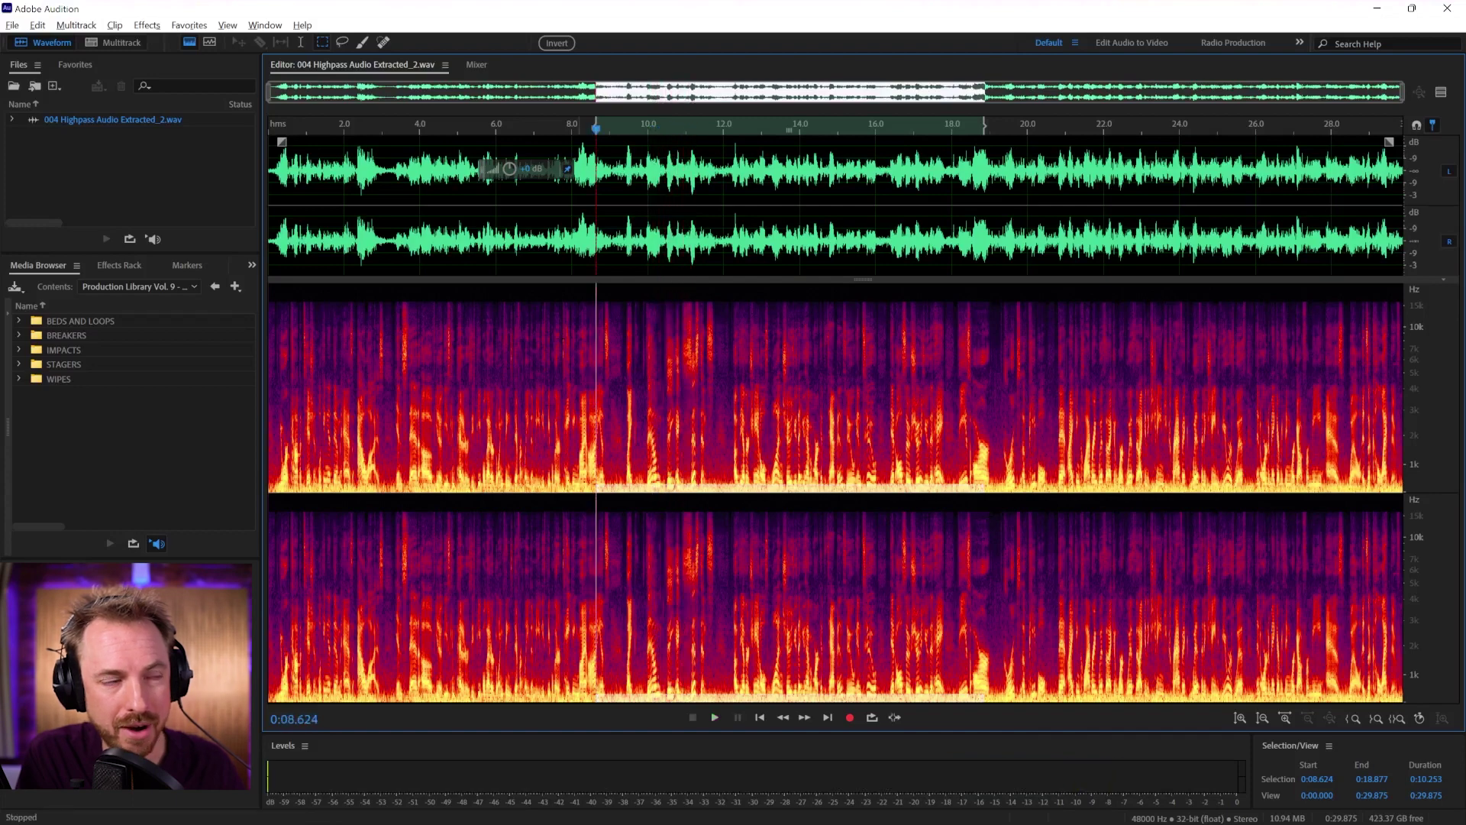
{"action": "left_click", "coordinate": [561, 231]}
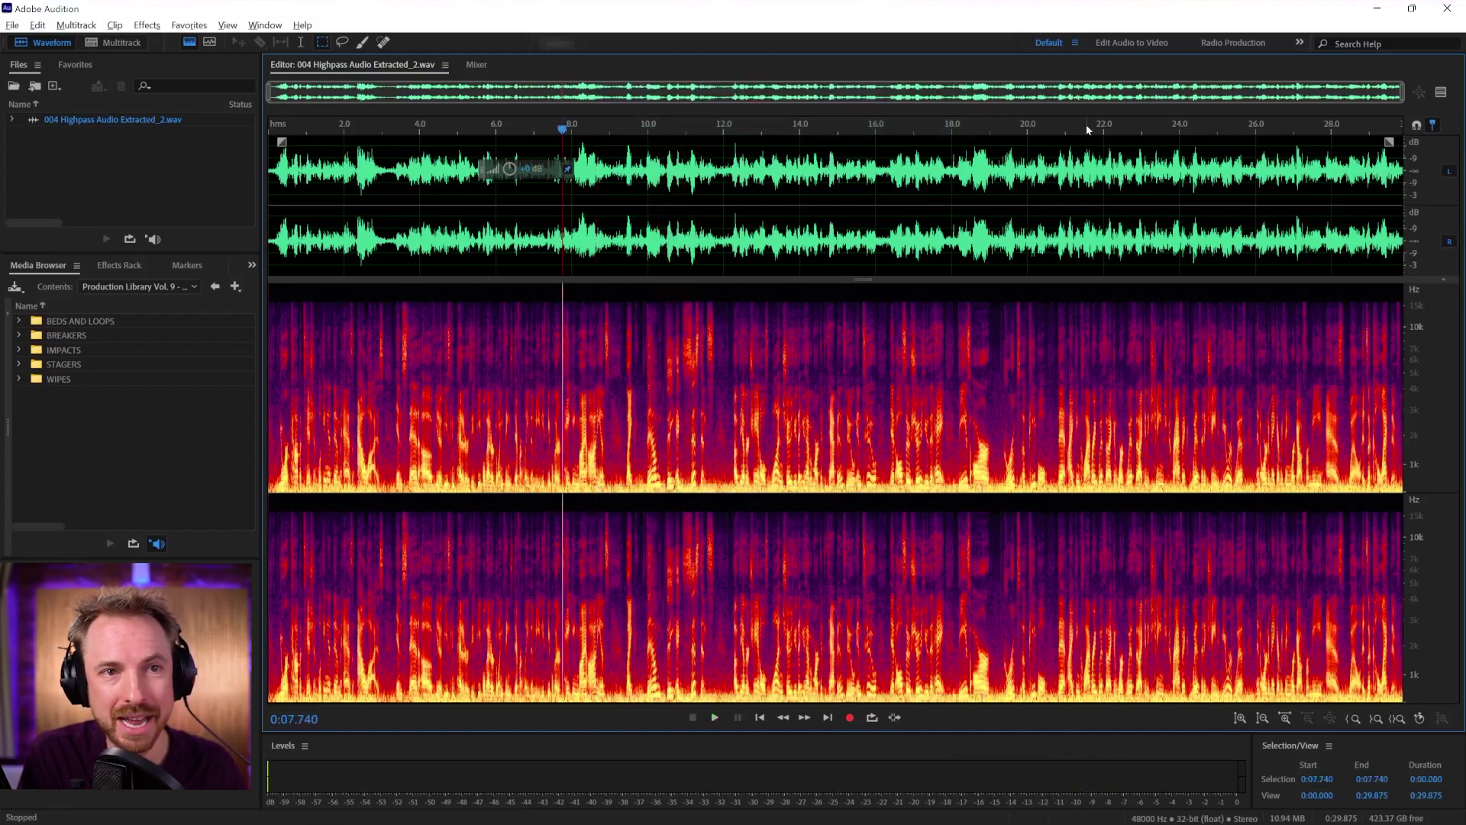
{"action": "left_click", "coordinate": [1442, 93]}
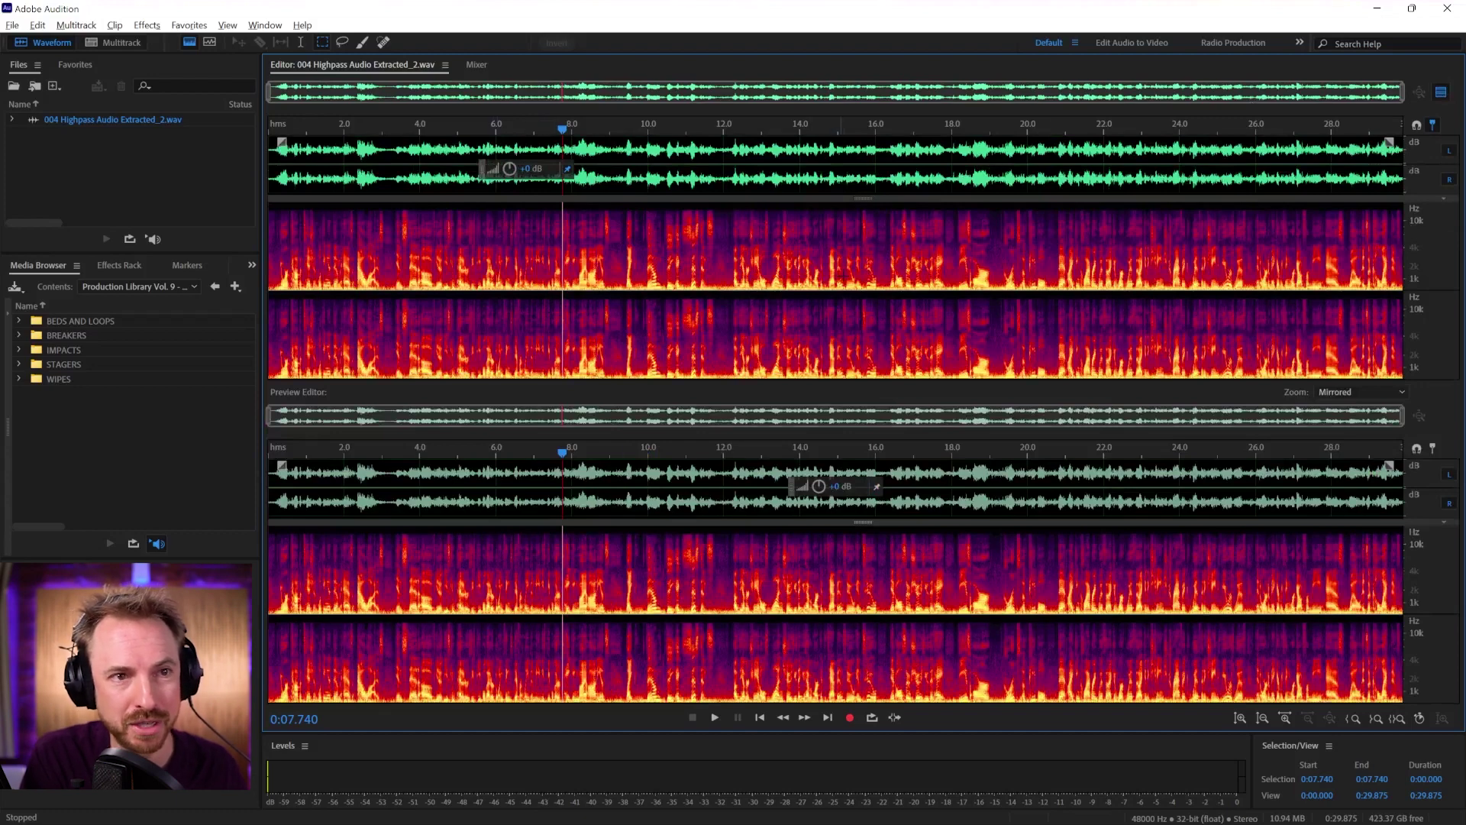
{"action": "left_click", "coordinate": [1441, 93]}
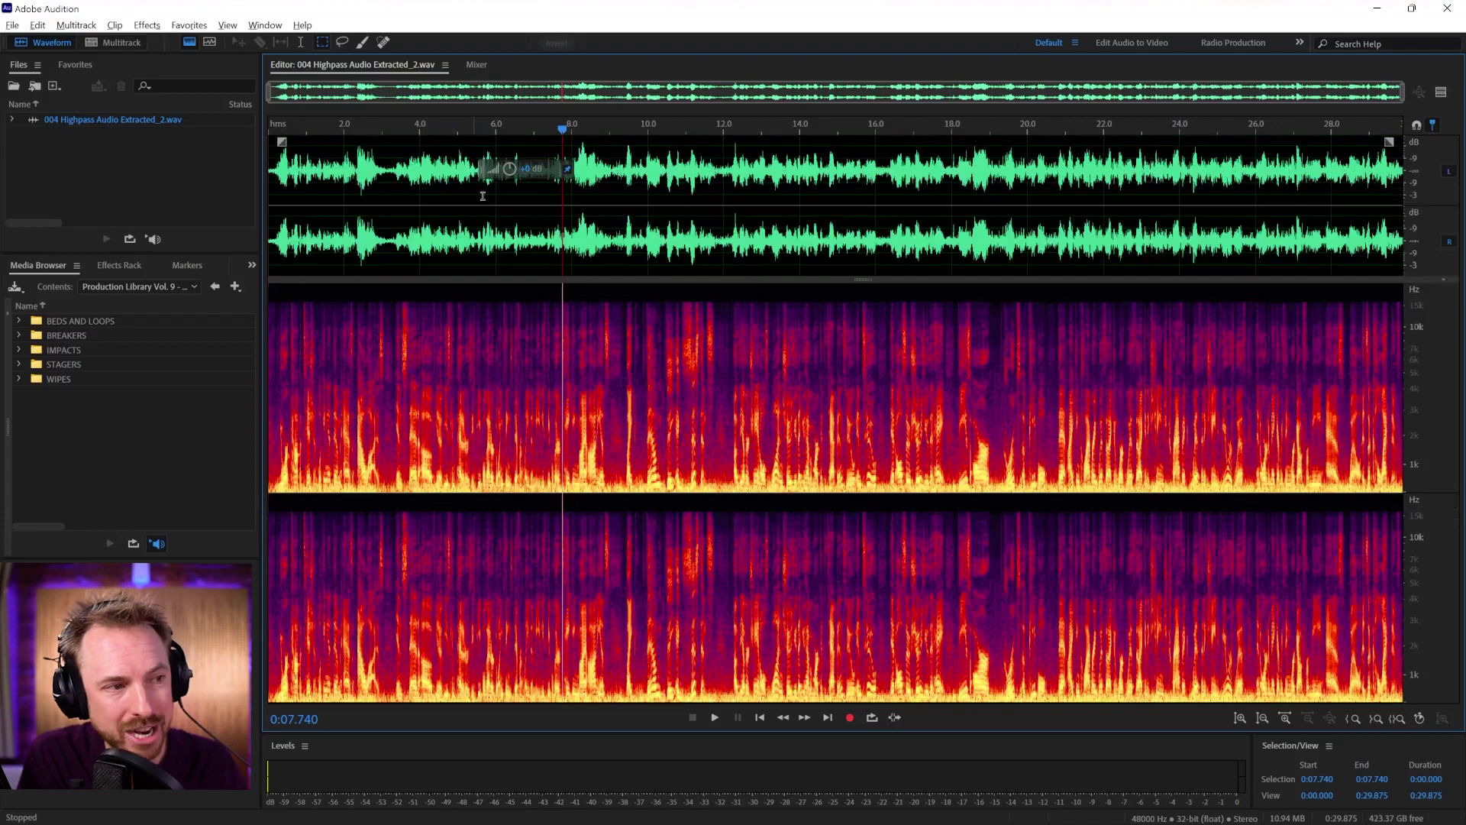
Zoom in, play the low-frequency band around 7.7–9.0 seconds, then zoom back out to the whole file
{"action": "scroll", "coordinate": [543, 123], "scroll_direction": "up", "scroll_amount": 6}
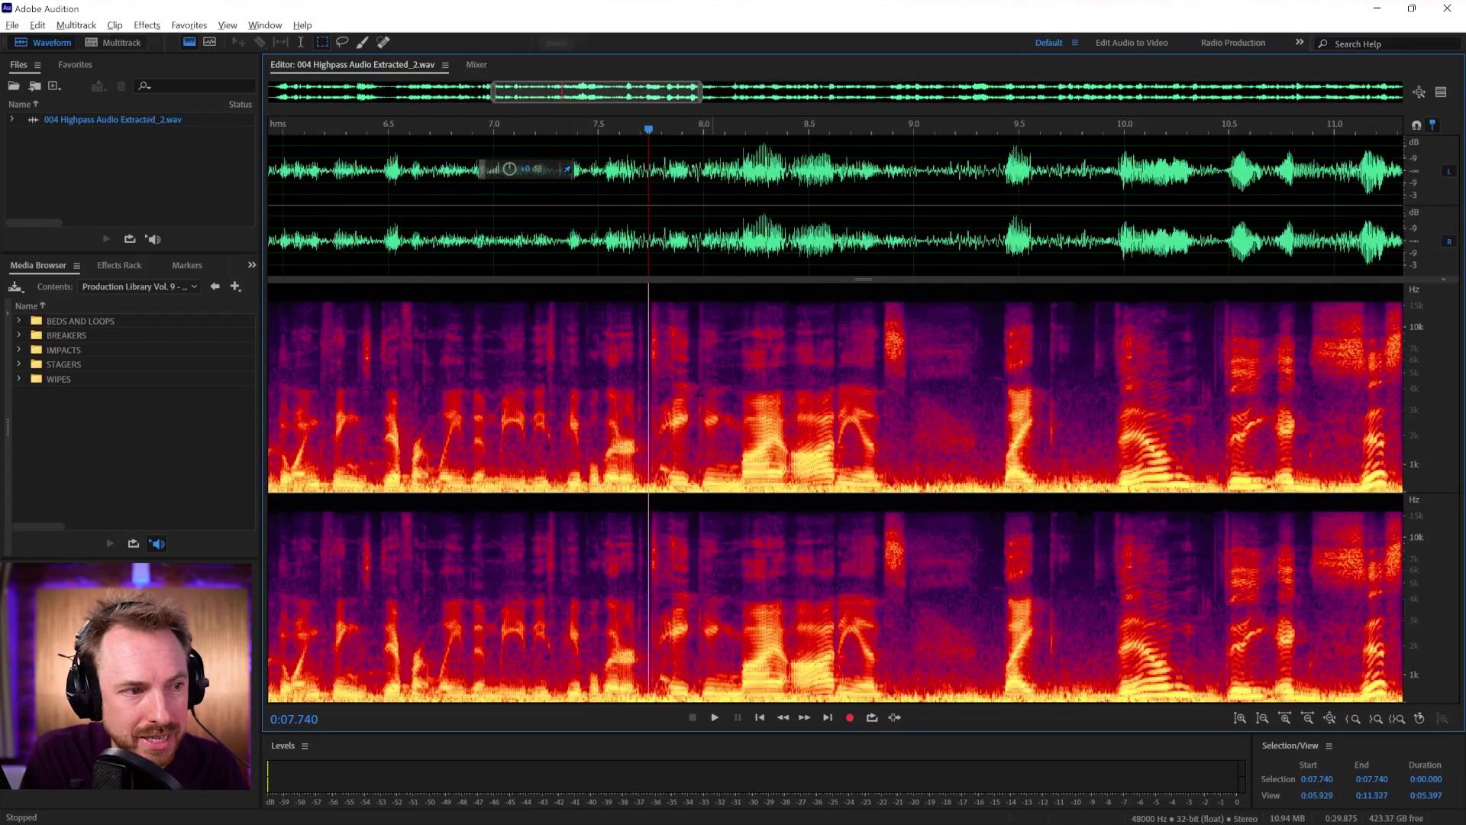
{"action": "left_click_drag", "start_coordinate": [648, 483], "coordinate": [916, 492]}
{"action": "key", "text": "space"}
{"action": "key", "text": "space"}
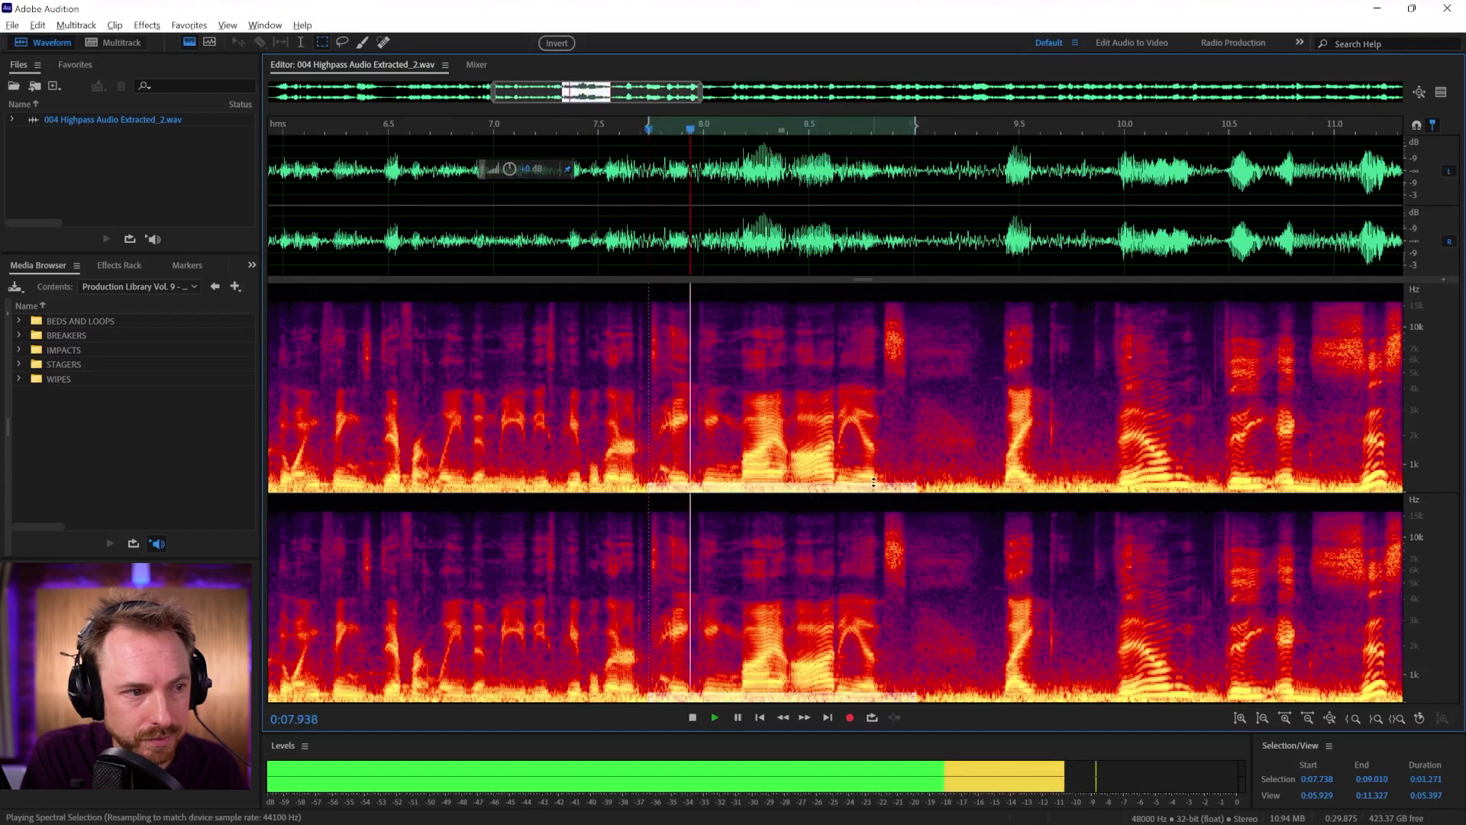
{"action": "left_click", "coordinate": [607, 248]}
{"action": "key", "text": "backslash"}
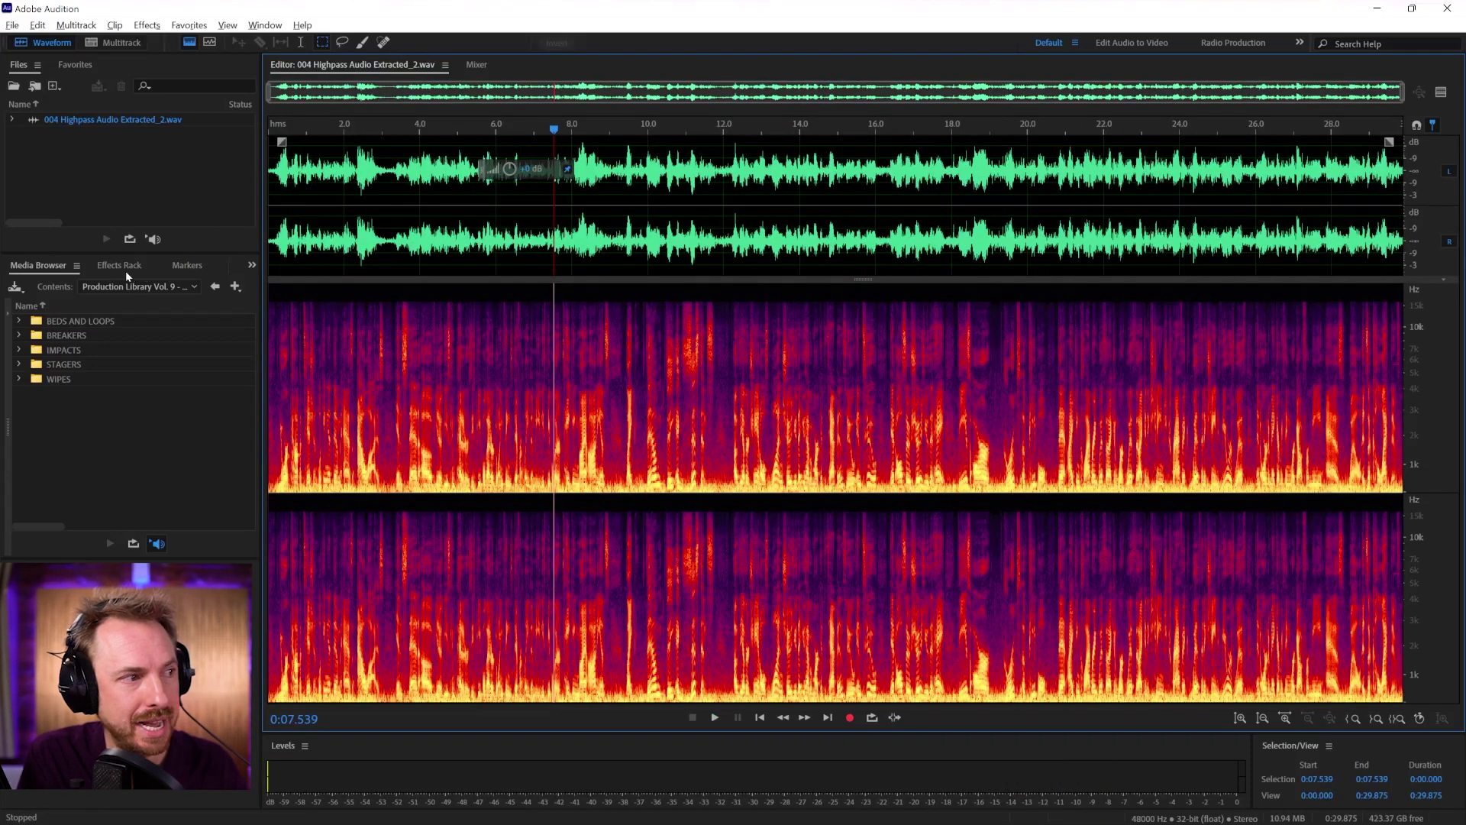
Add a Parametric Equalizer from Filter and EQ to Effects Rack slot 1
{"action": "left_click", "coordinate": [121, 266]}
{"action": "left_click", "coordinate": [236, 322]}
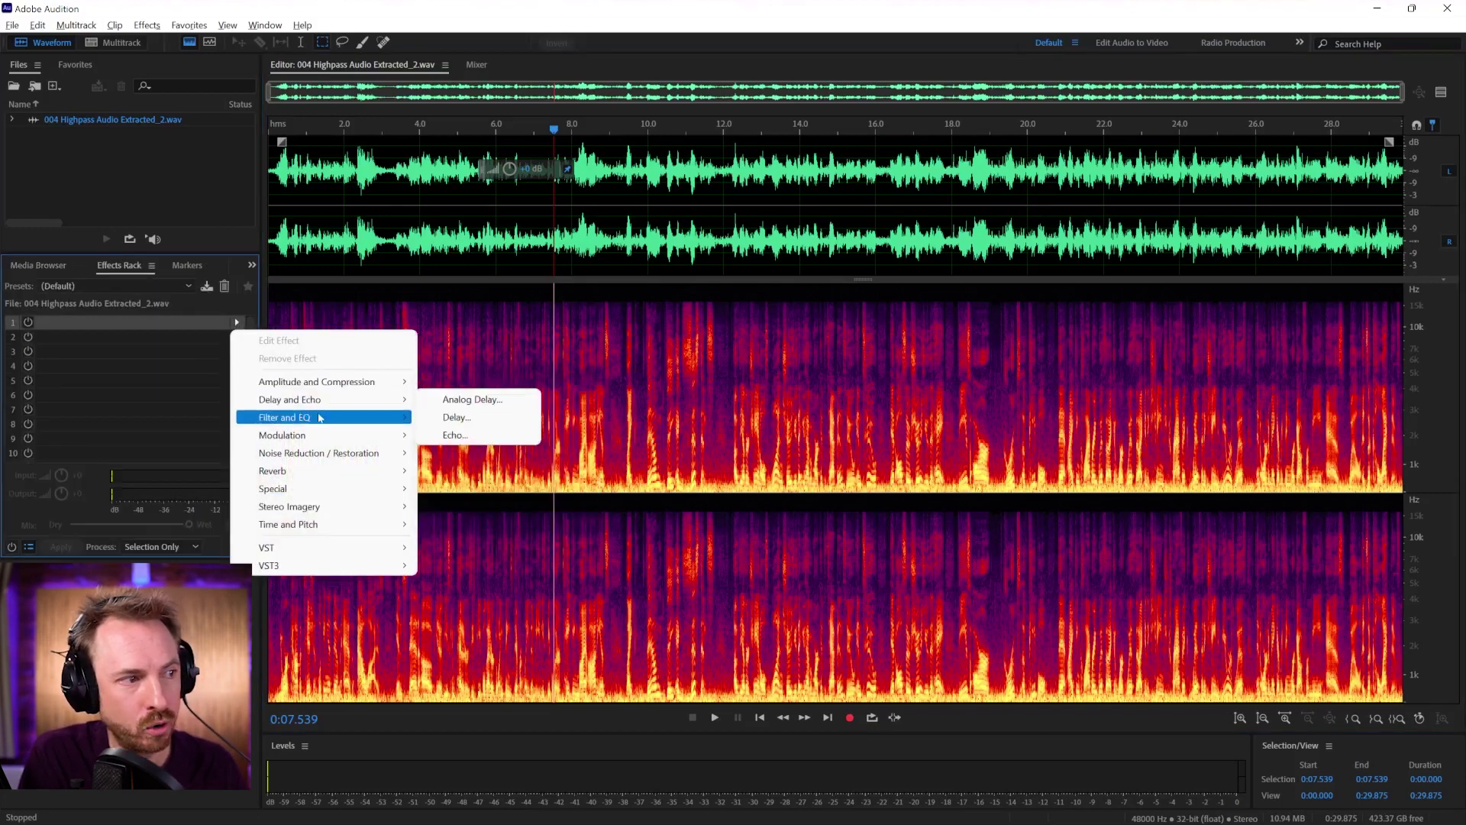
{"action": "mouse_move", "coordinate": [327, 417]}
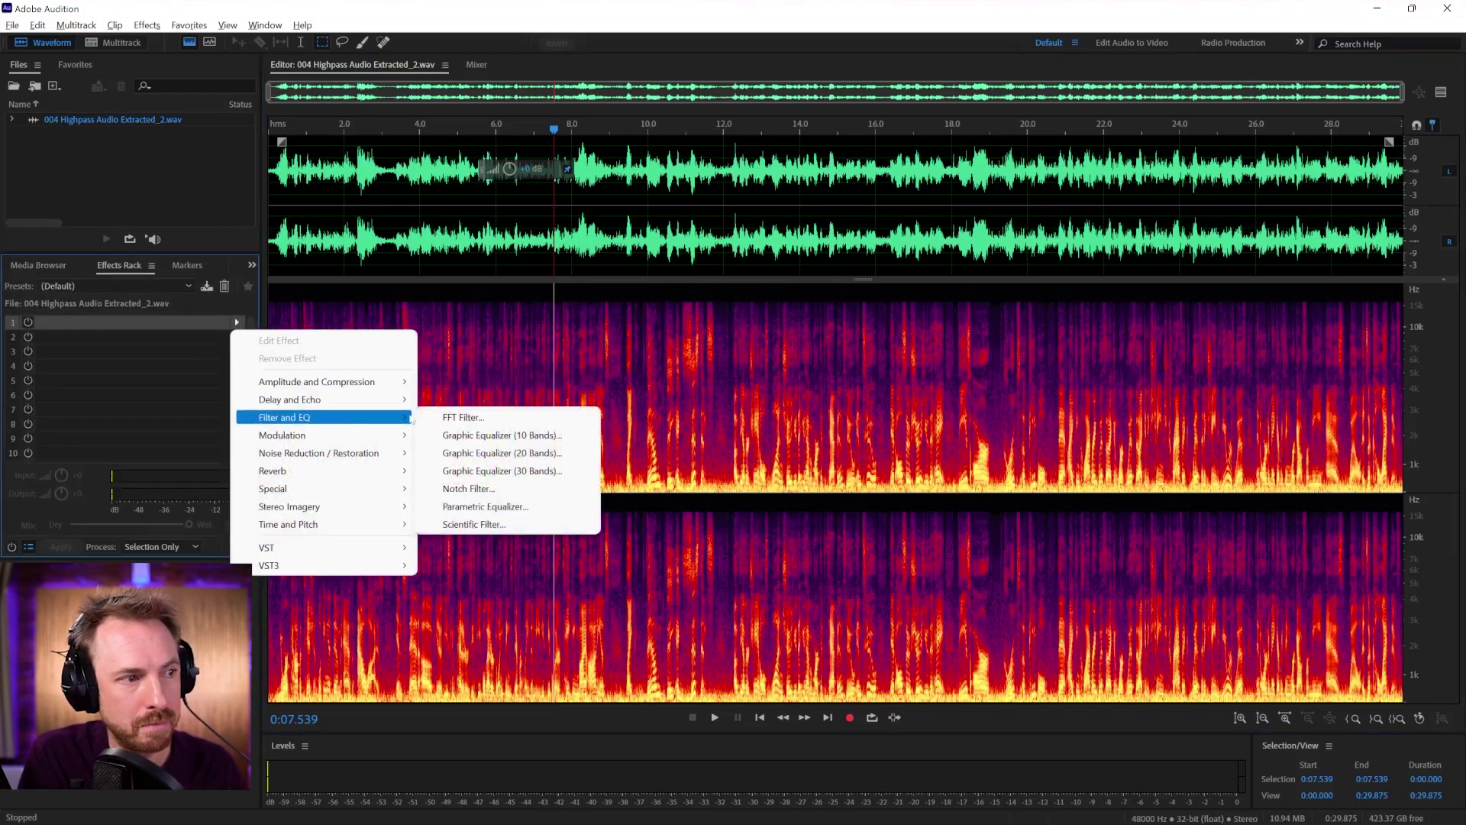
{"action": "left_click", "coordinate": [517, 507]}
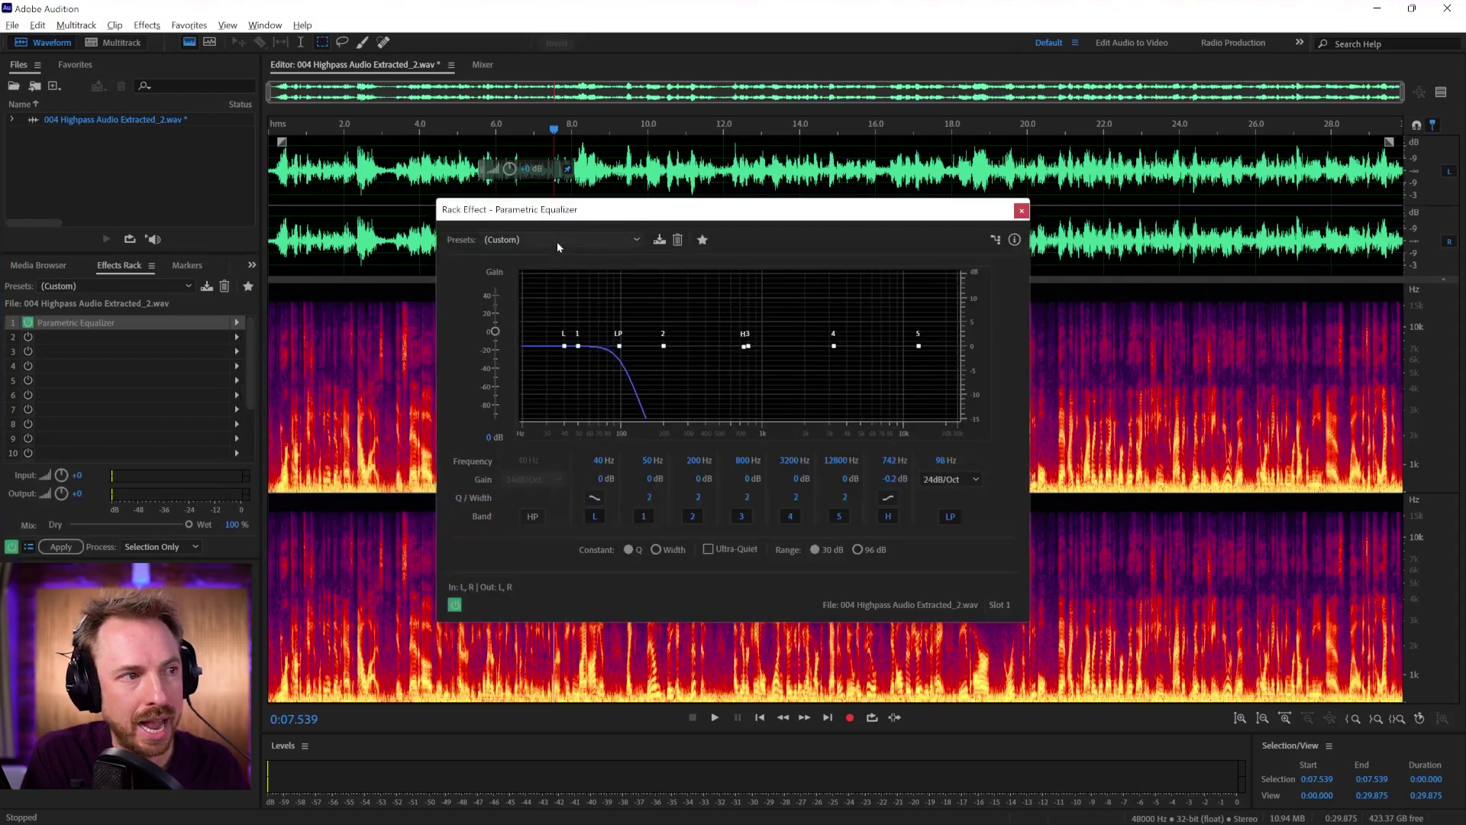
{"action": "left_click", "coordinate": [557, 242]}
{"action": "left_click", "coordinate": [571, 273]}
Enable the high-pass band at 313 Hz, play to hear it, and show the before-and-after preview
{"action": "left_click", "coordinate": [532, 517]}
{"action": "left_click_drag", "start_coordinate": [565, 346], "coordinate": [691, 345]}
{"action": "key", "text": "space"}
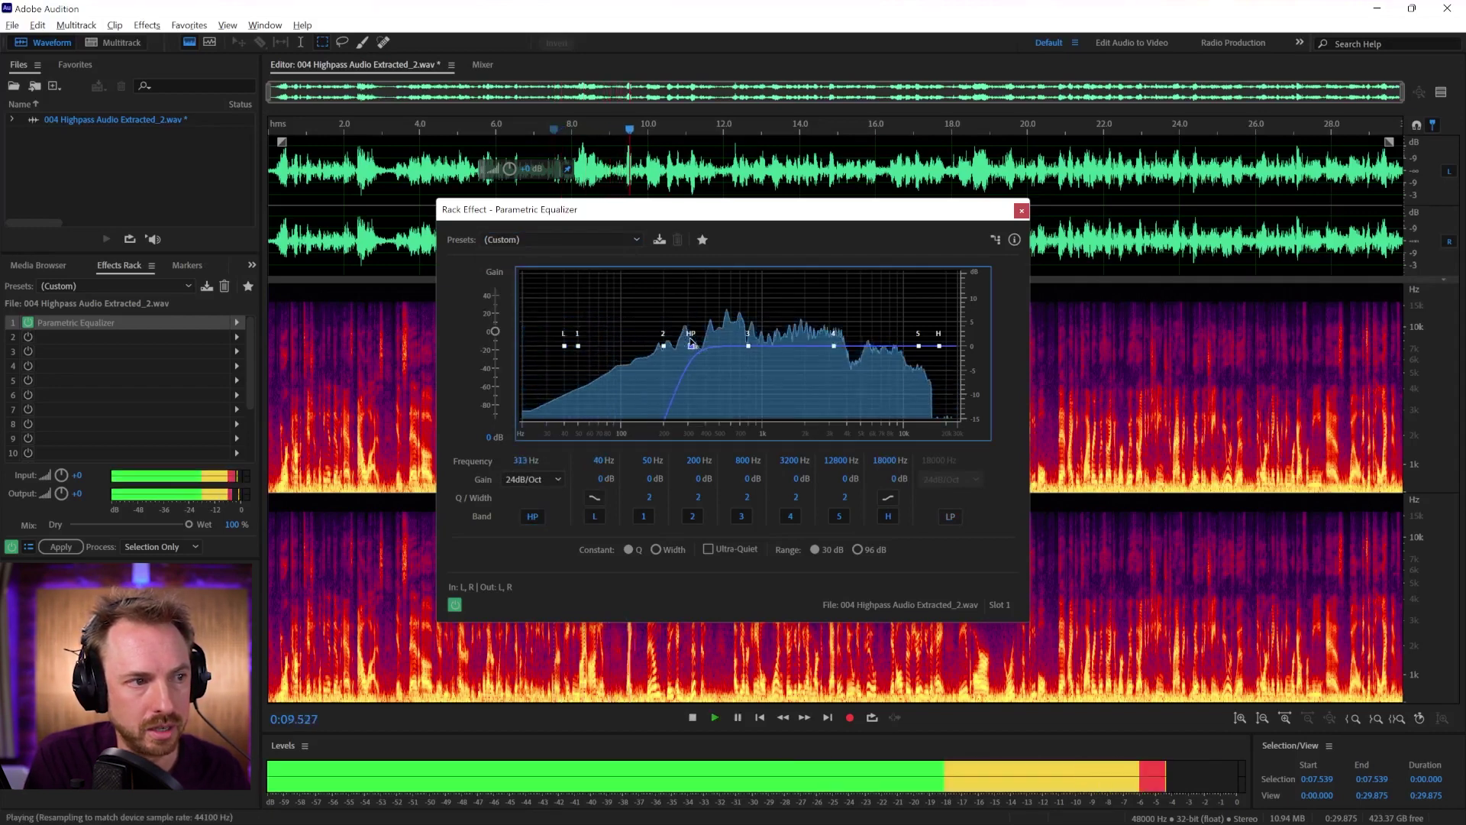
{"action": "key", "text": "space"}
{"action": "left_click", "coordinate": [1434, 89]}
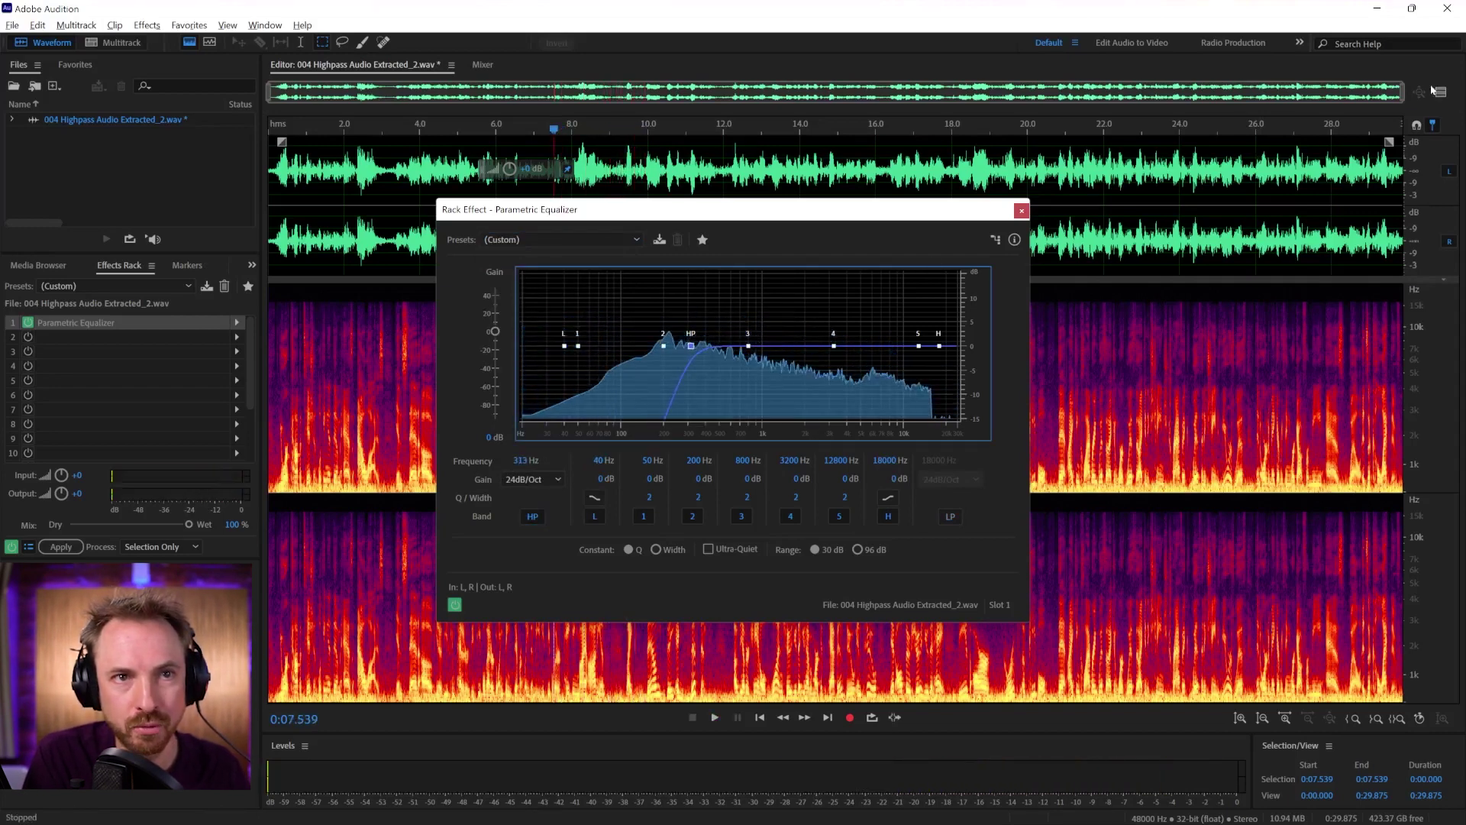
{"action": "left_click", "coordinate": [1440, 93]}
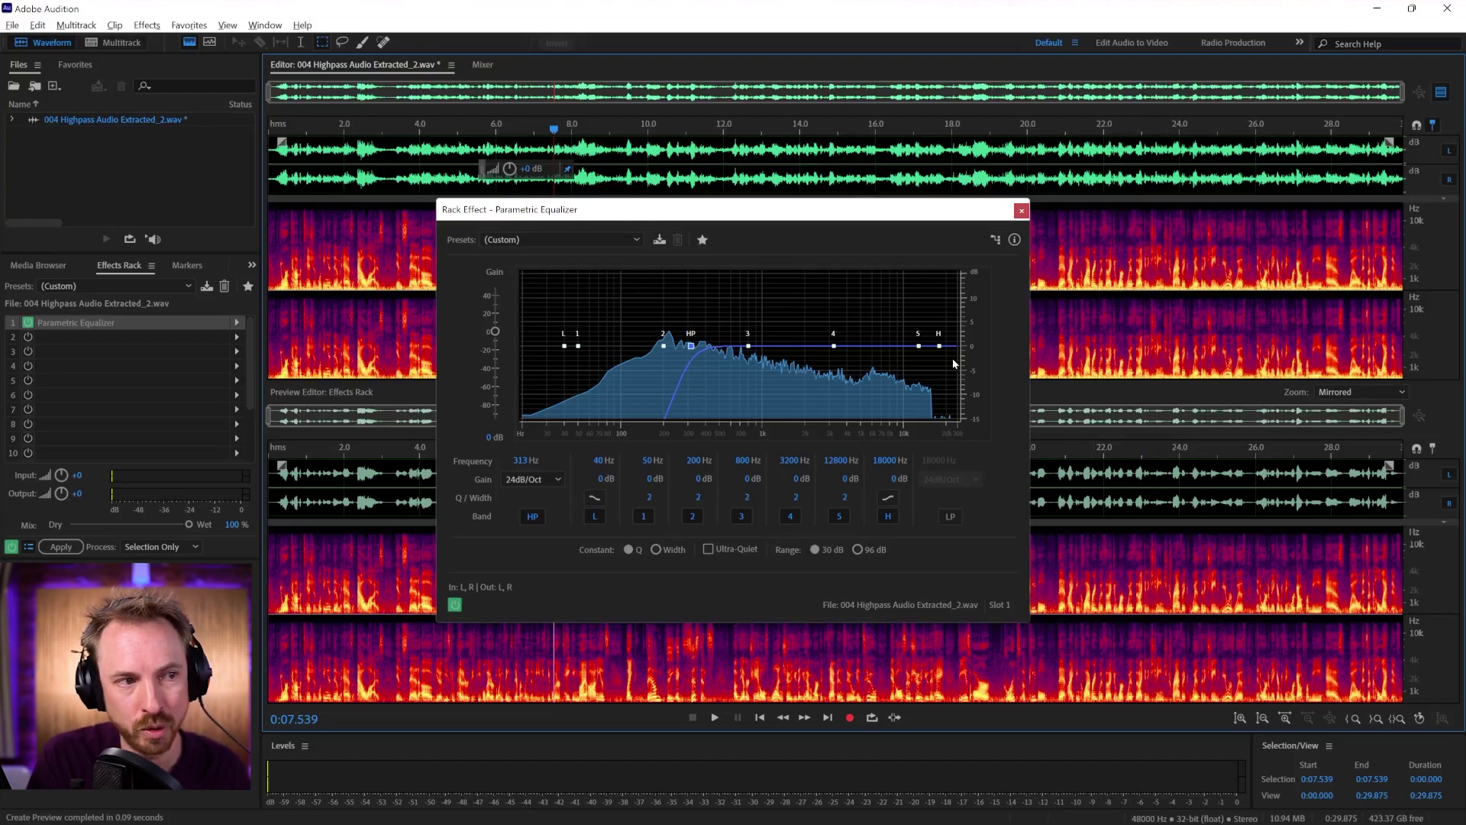
Reset the equalizer to the (Default) preset and enable the low-pass band, dragging it toward 200 Hz
{"action": "left_click", "coordinate": [589, 239]}
{"action": "left_click", "coordinate": [568, 253]}
{"action": "left_click", "coordinate": [950, 516]}
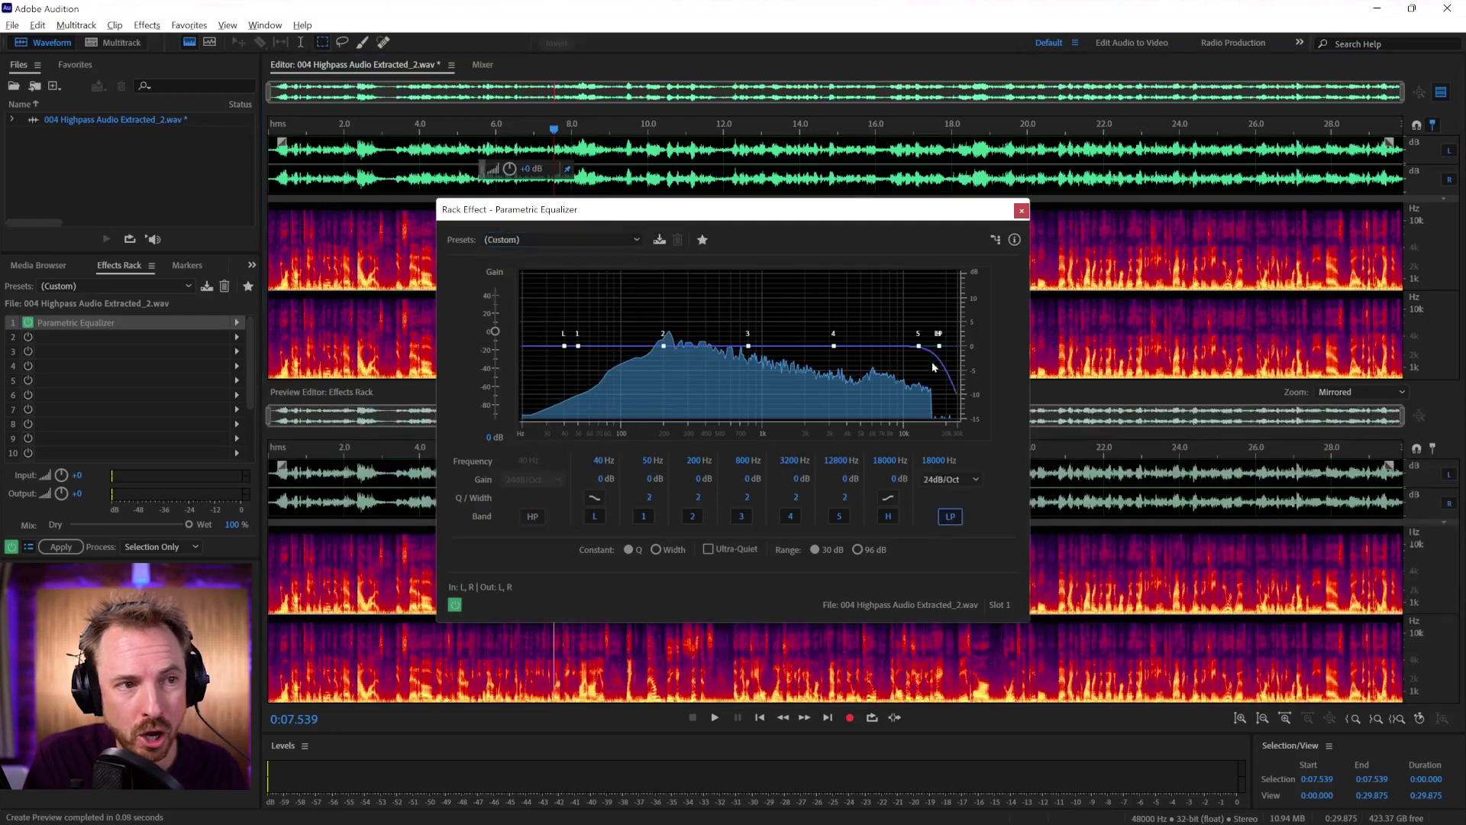
{"action": "left_click_drag", "start_coordinate": [939, 346], "coordinate": [833, 357]}
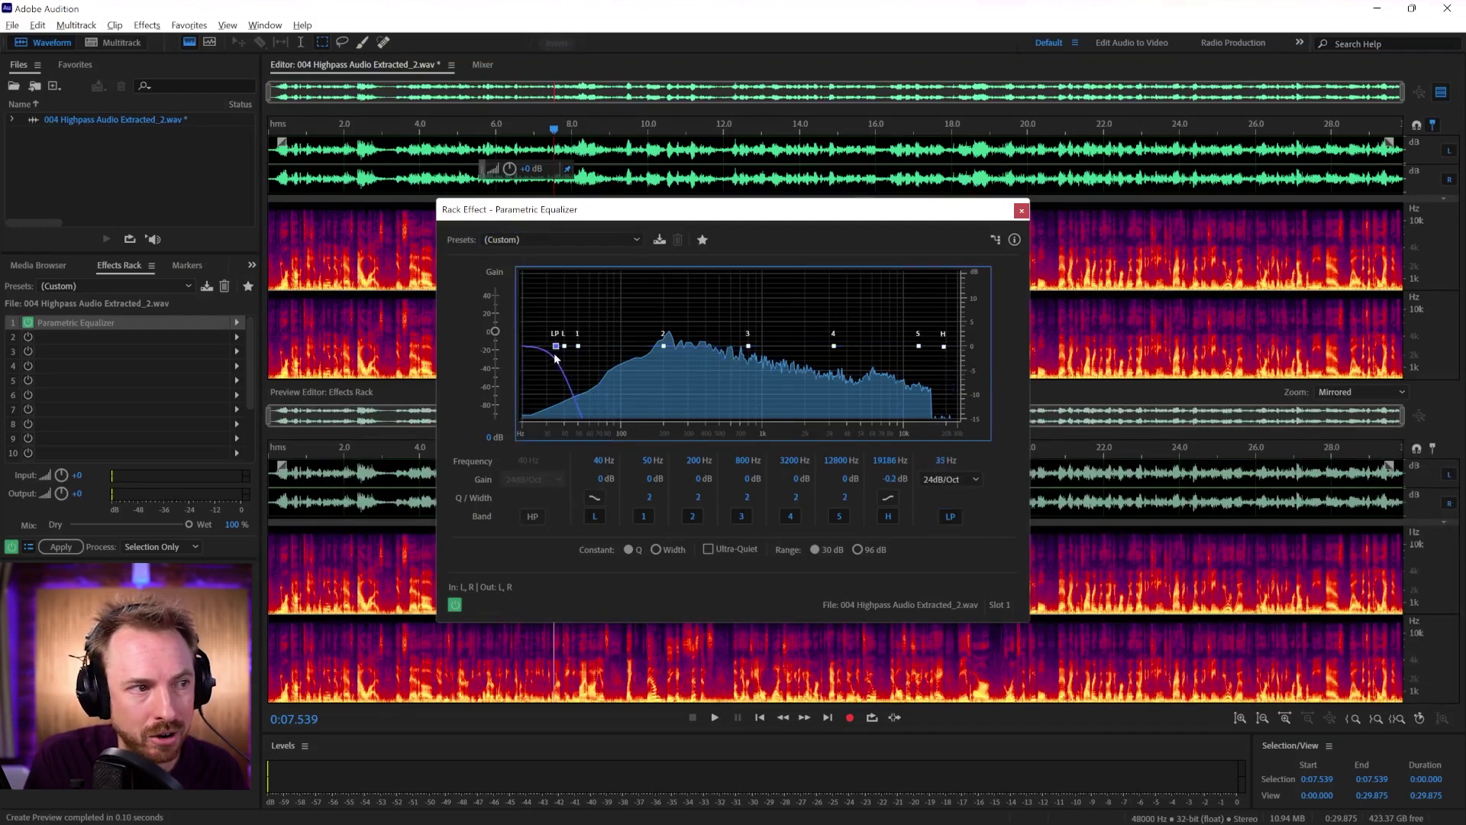
{"action": "left_click_drag", "start_coordinate": [556, 354], "coordinate": [665, 345]}
Fine-tune the low-pass cutoff to about 160 Hz while listening to the isolated rumble
{"action": "key", "text": "space"}
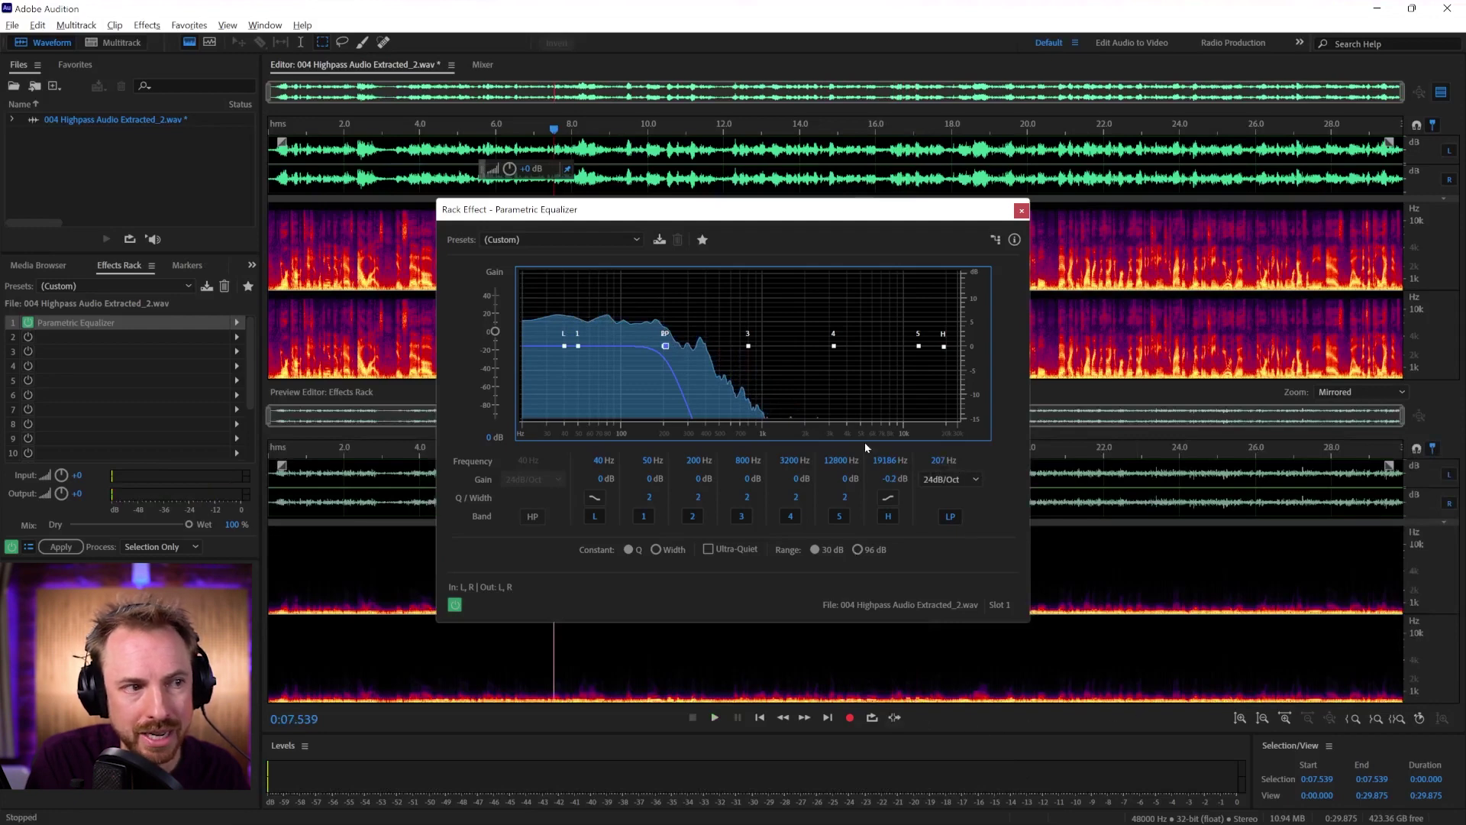
{"action": "key", "text": "space"}
{"action": "left_click_drag", "start_coordinate": [664, 346], "coordinate": [695, 348]}
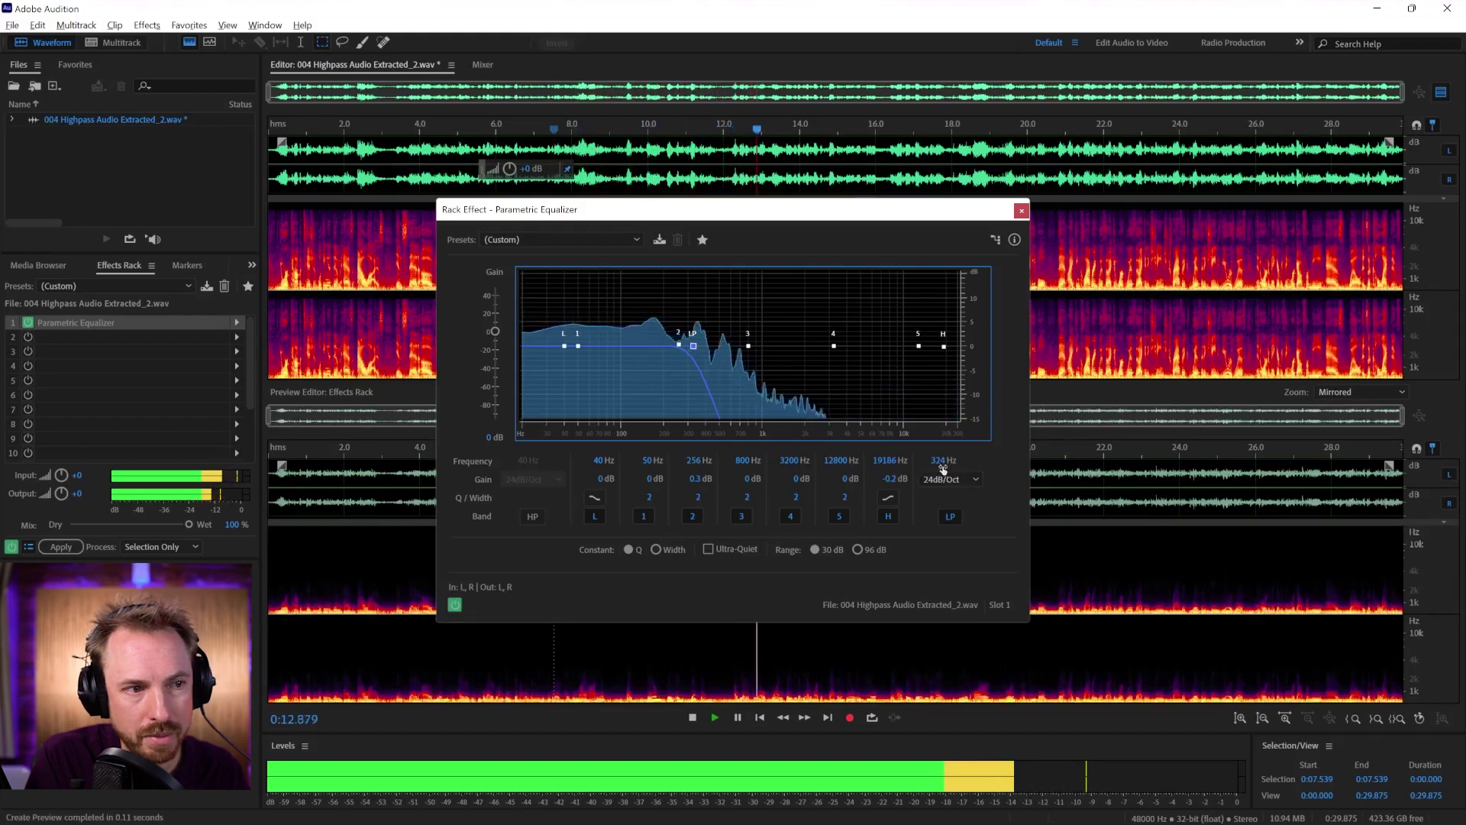
{"action": "key", "text": "space"}
{"action": "left_click_drag", "start_coordinate": [694, 346], "coordinate": [682, 349]}
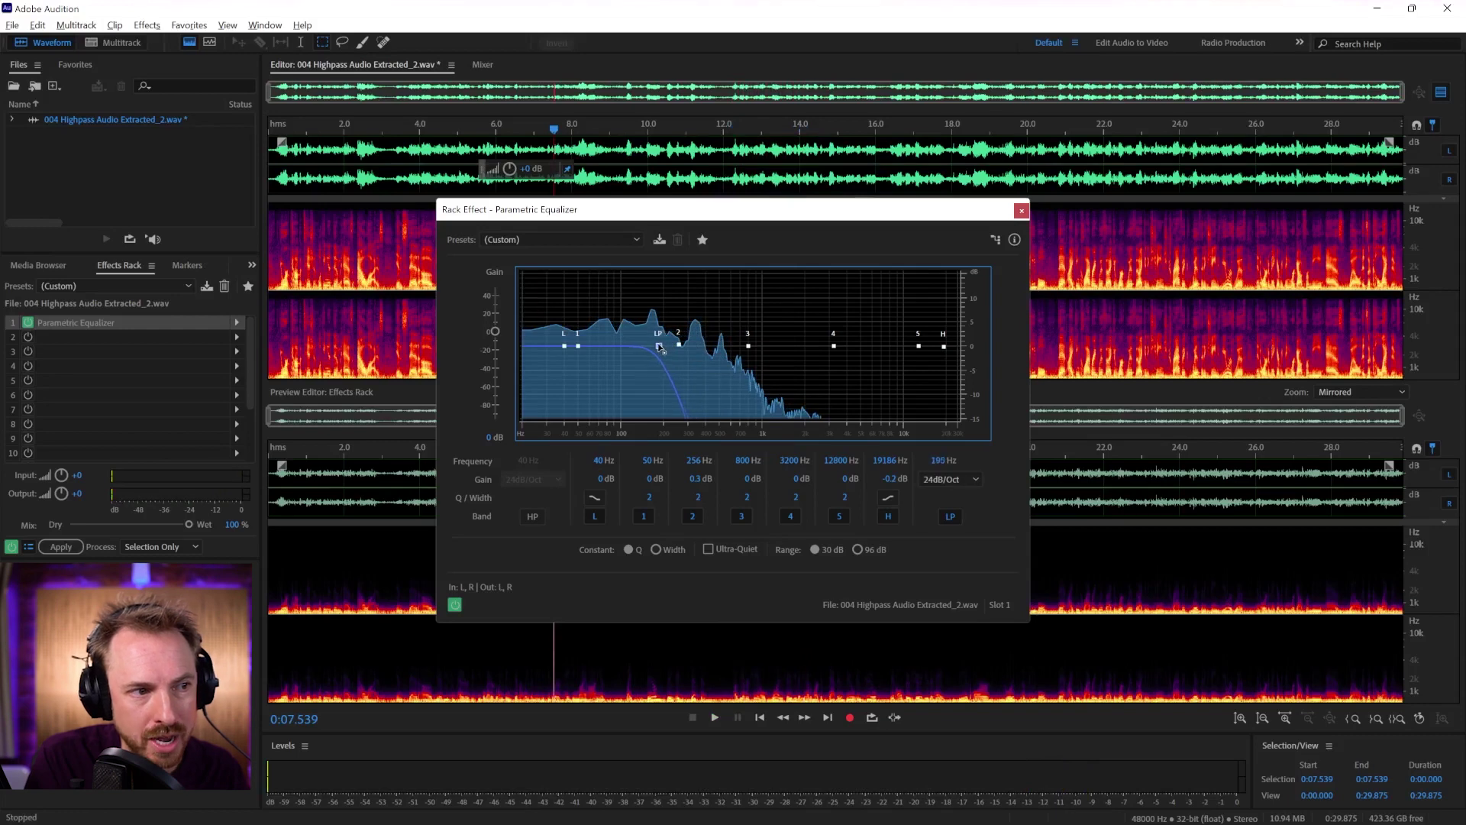
{"action": "key", "text": "space"}
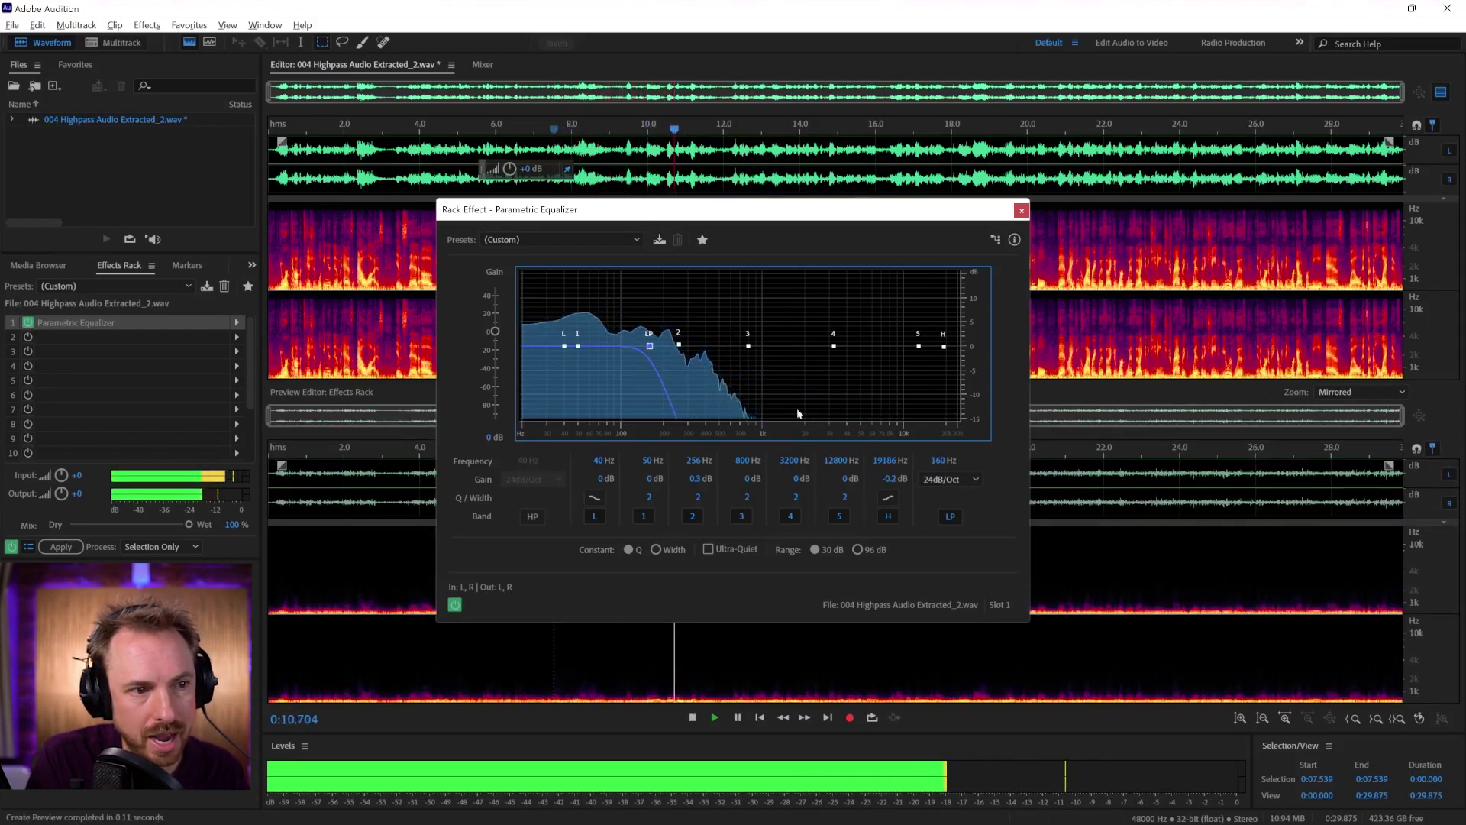
{"action": "key", "text": "space"}
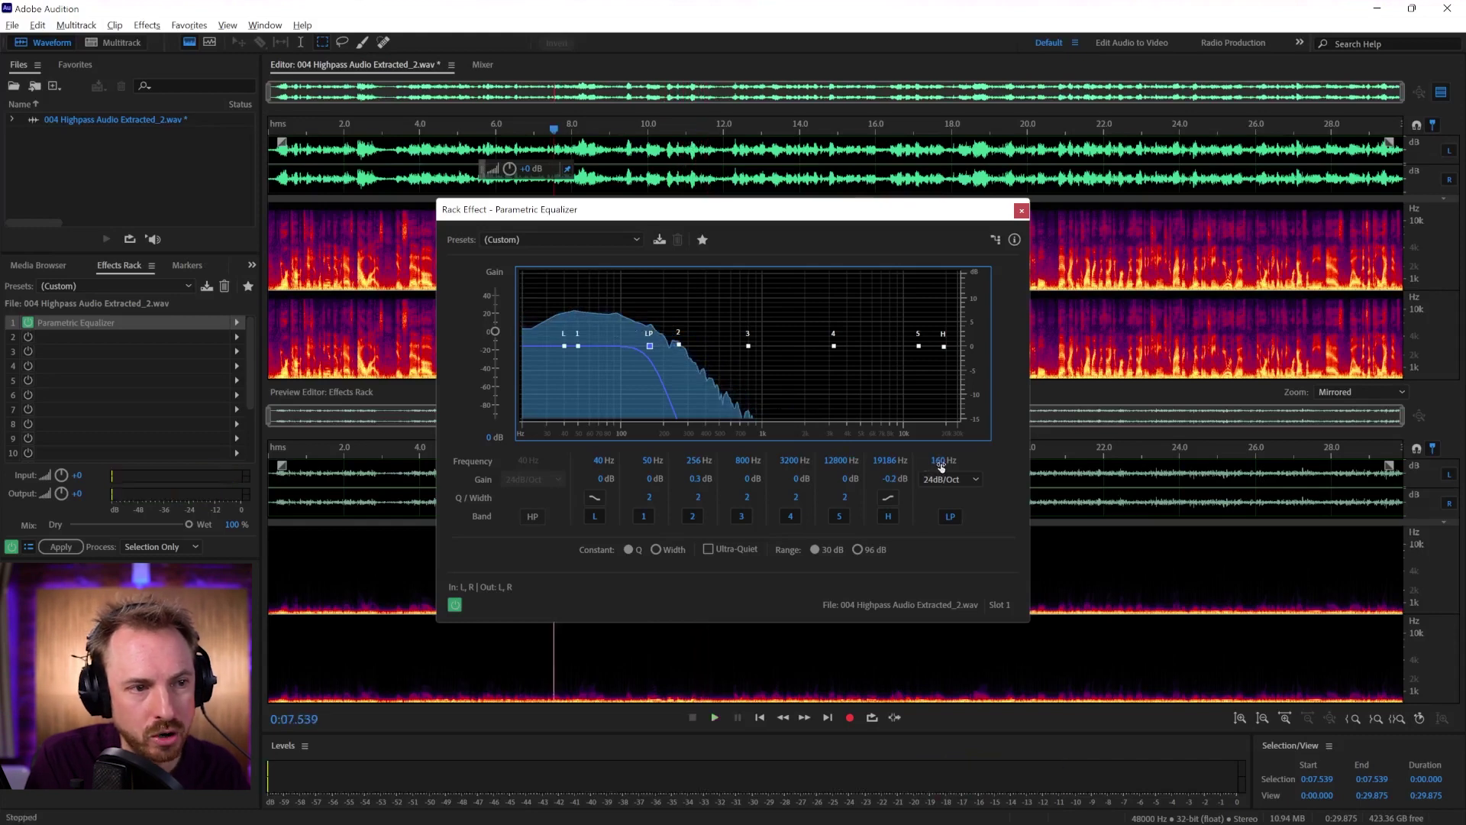
Turn off the low-pass band, enable the high-pass at 282 Hz, and play to check it
{"action": "left_click", "coordinate": [950, 517]}
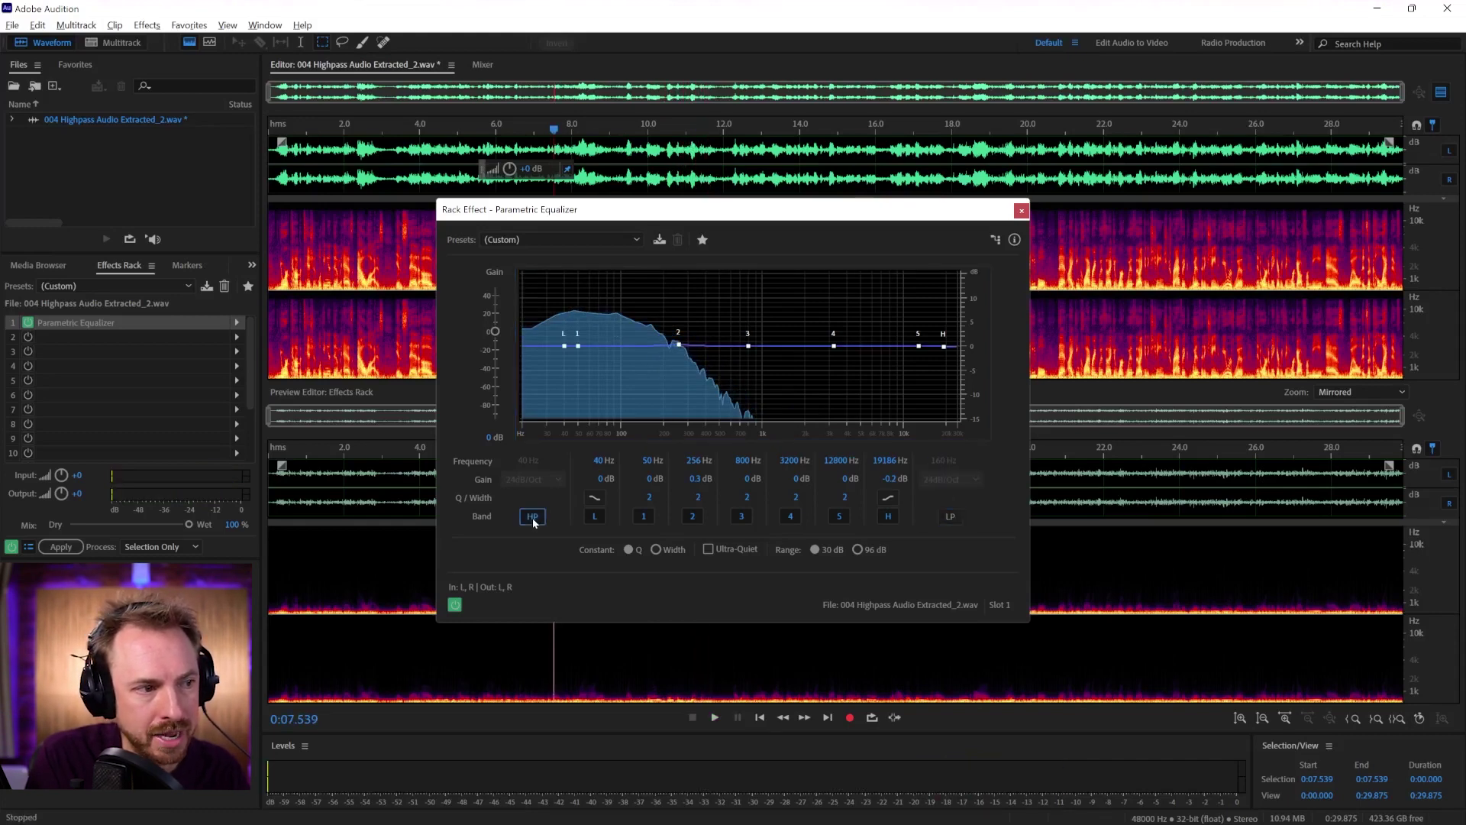
{"action": "left_click", "coordinate": [522, 460]}
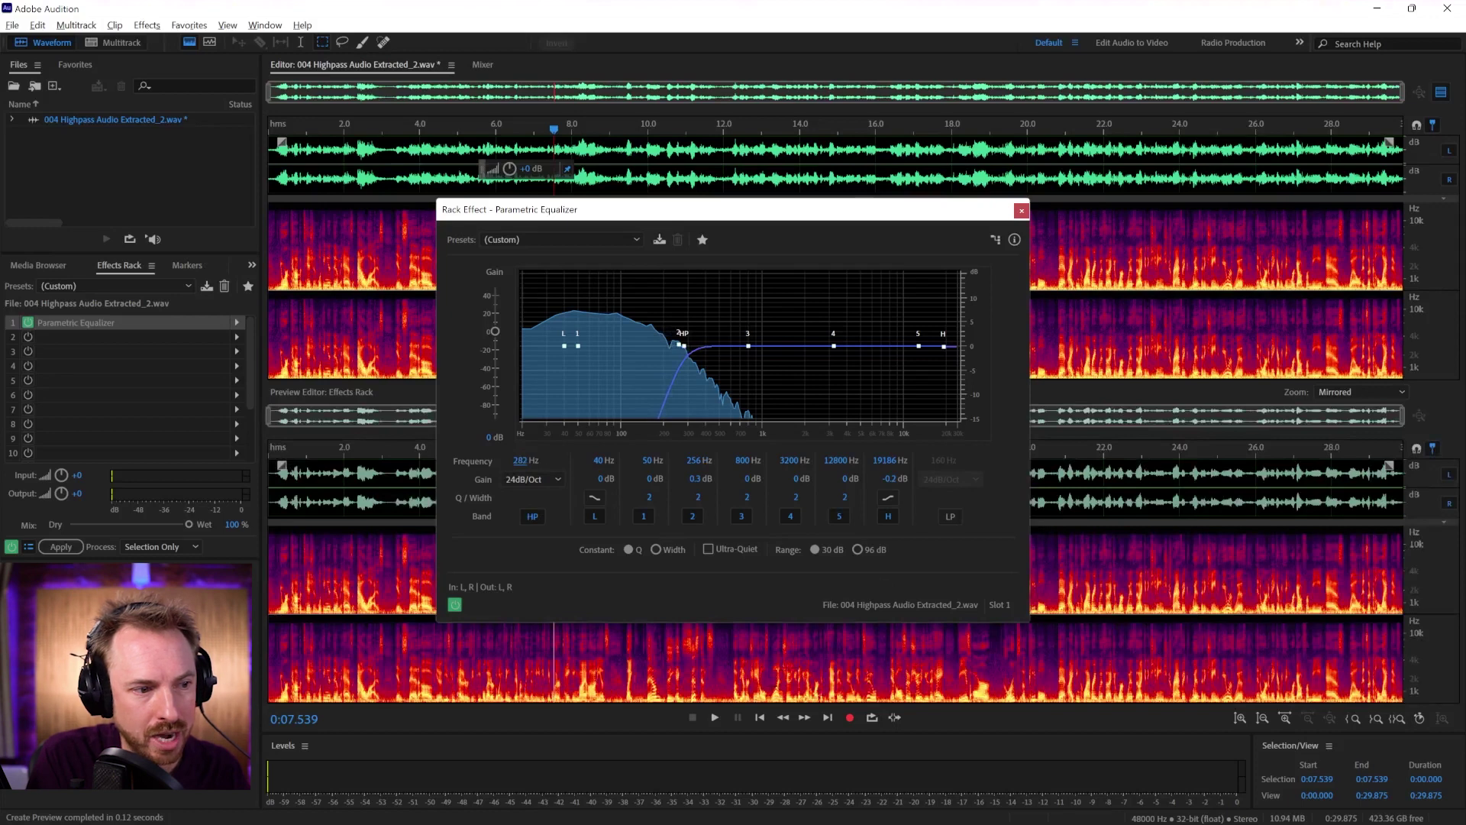
{"action": "key", "text": "space"}
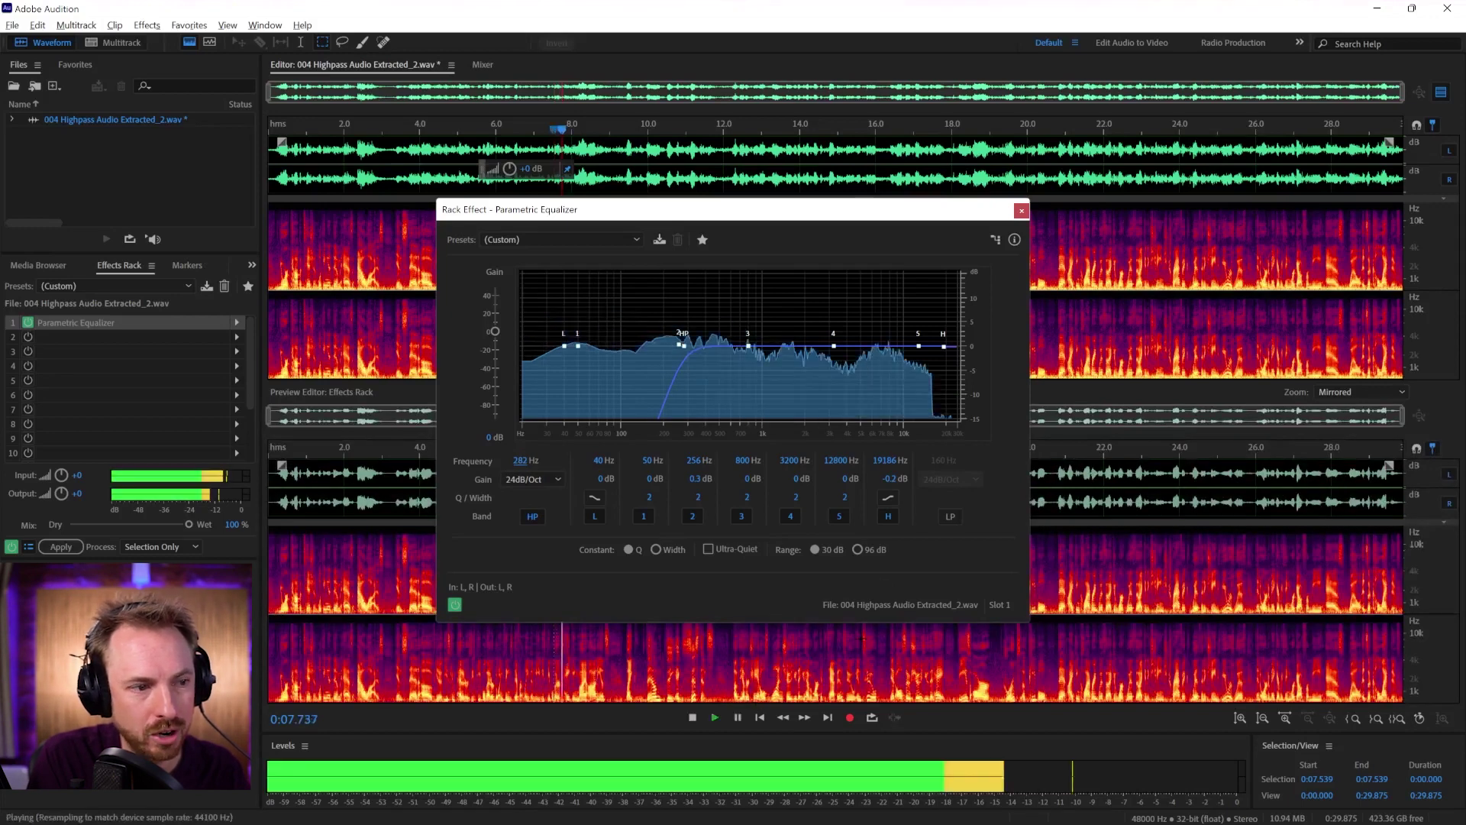
{"action": "key", "text": "space"}
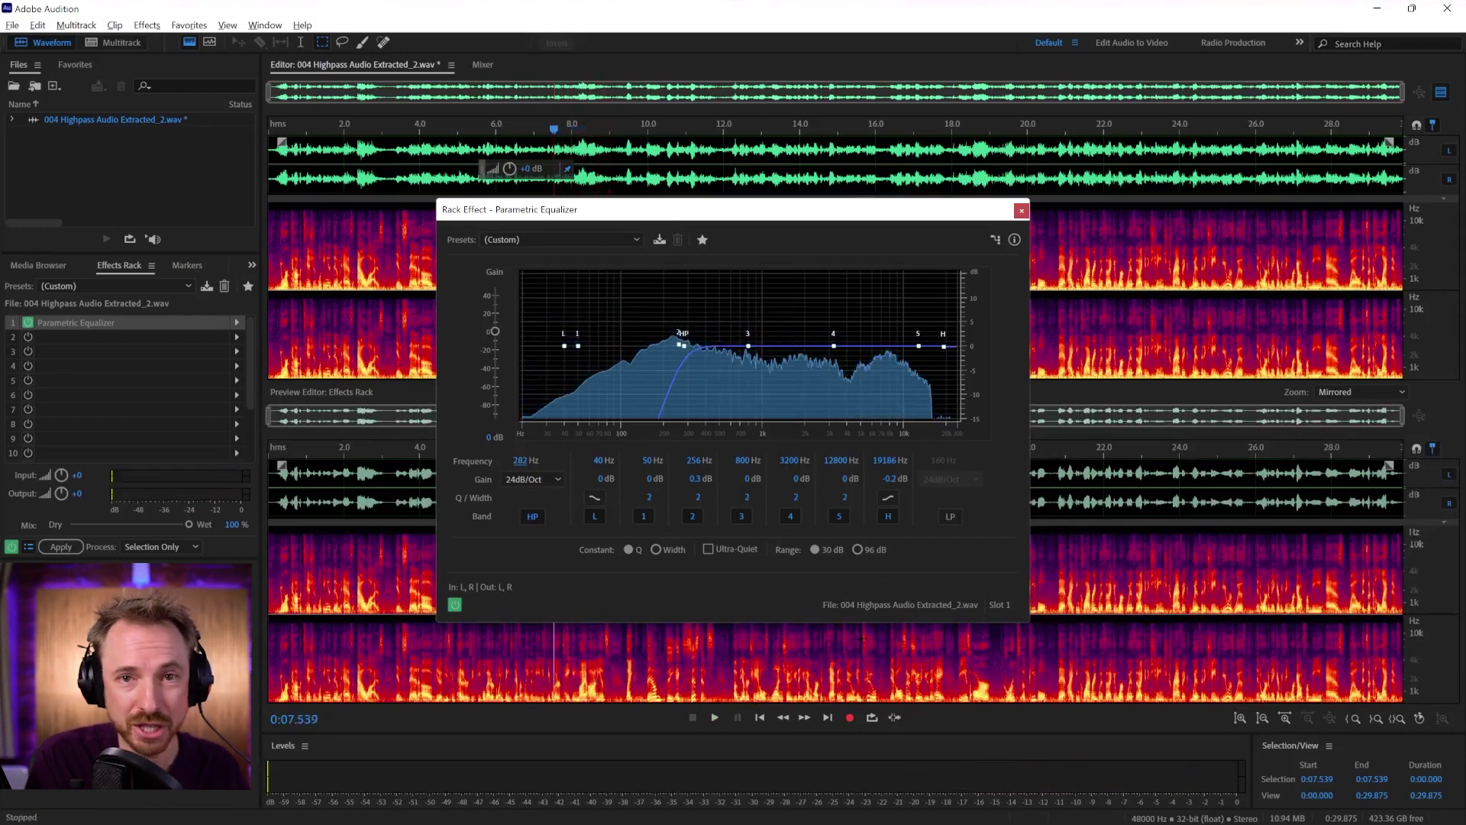
Apply the equalizer to the whole file and close the before-and-after preview
{"action": "left_click", "coordinate": [1021, 211]}
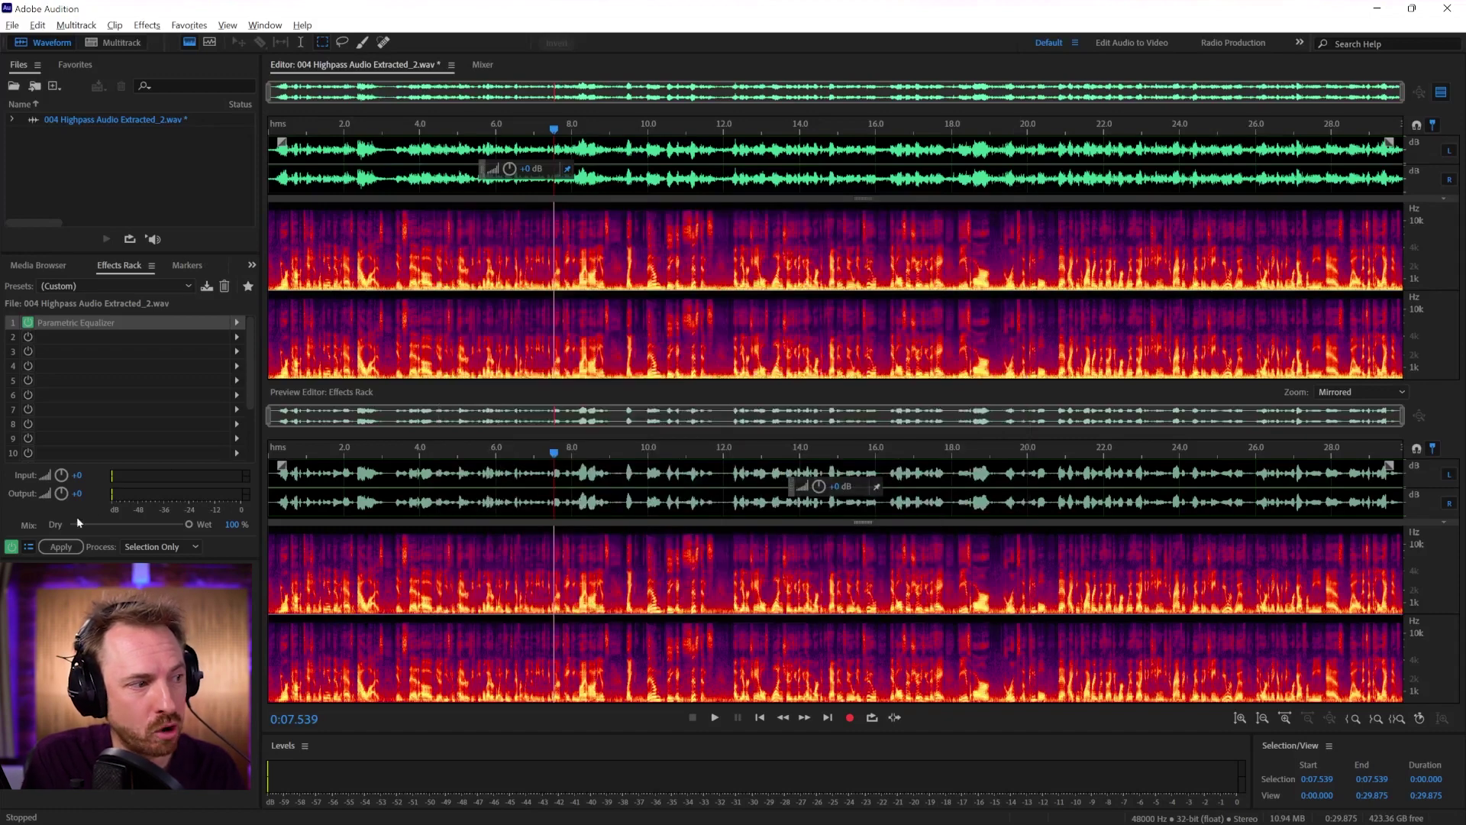
{"action": "left_click", "coordinate": [61, 547]}
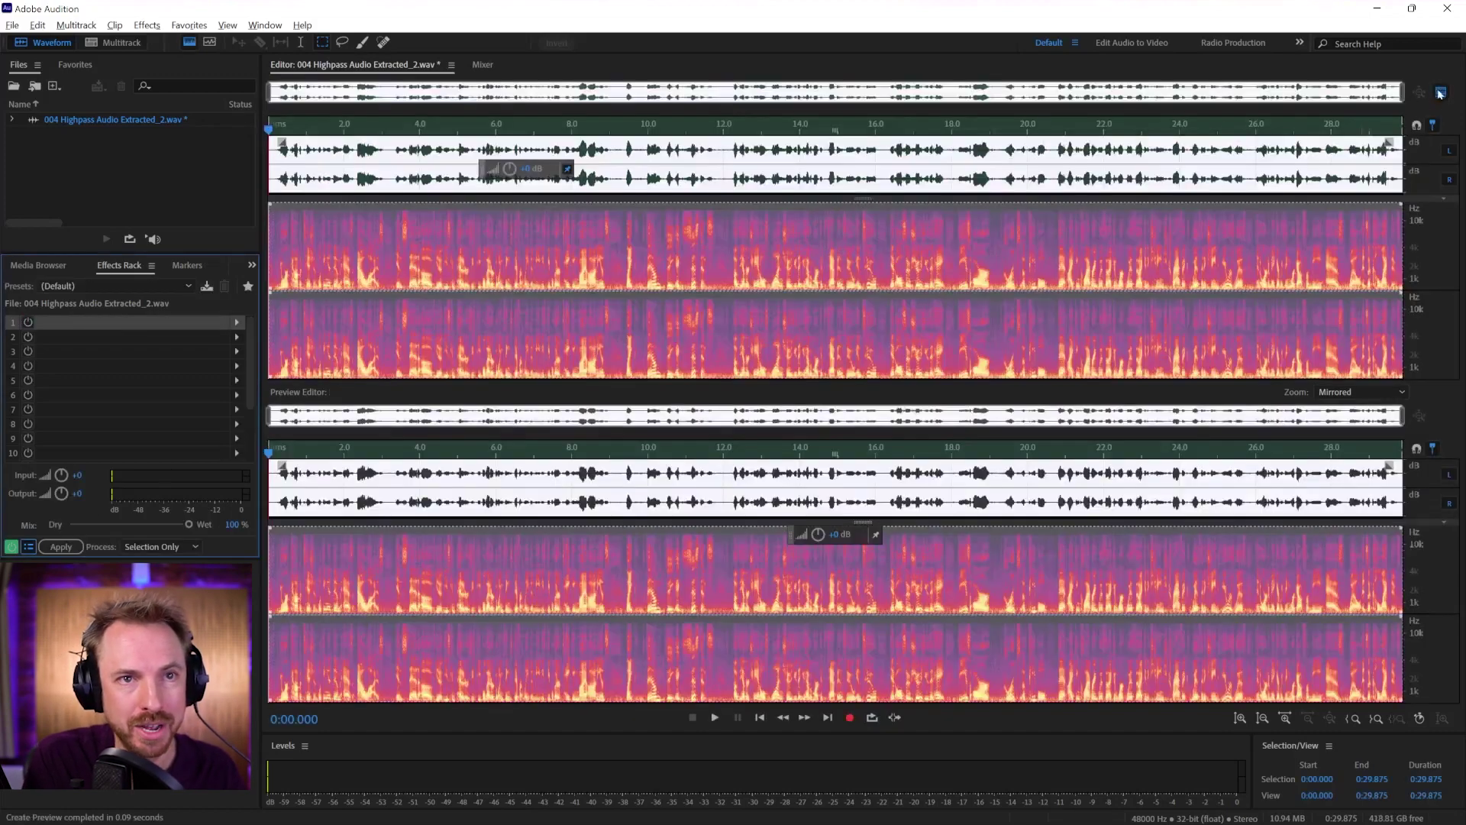
{"action": "left_click", "coordinate": [1441, 92]}
{"action": "left_click", "coordinate": [745, 261]}
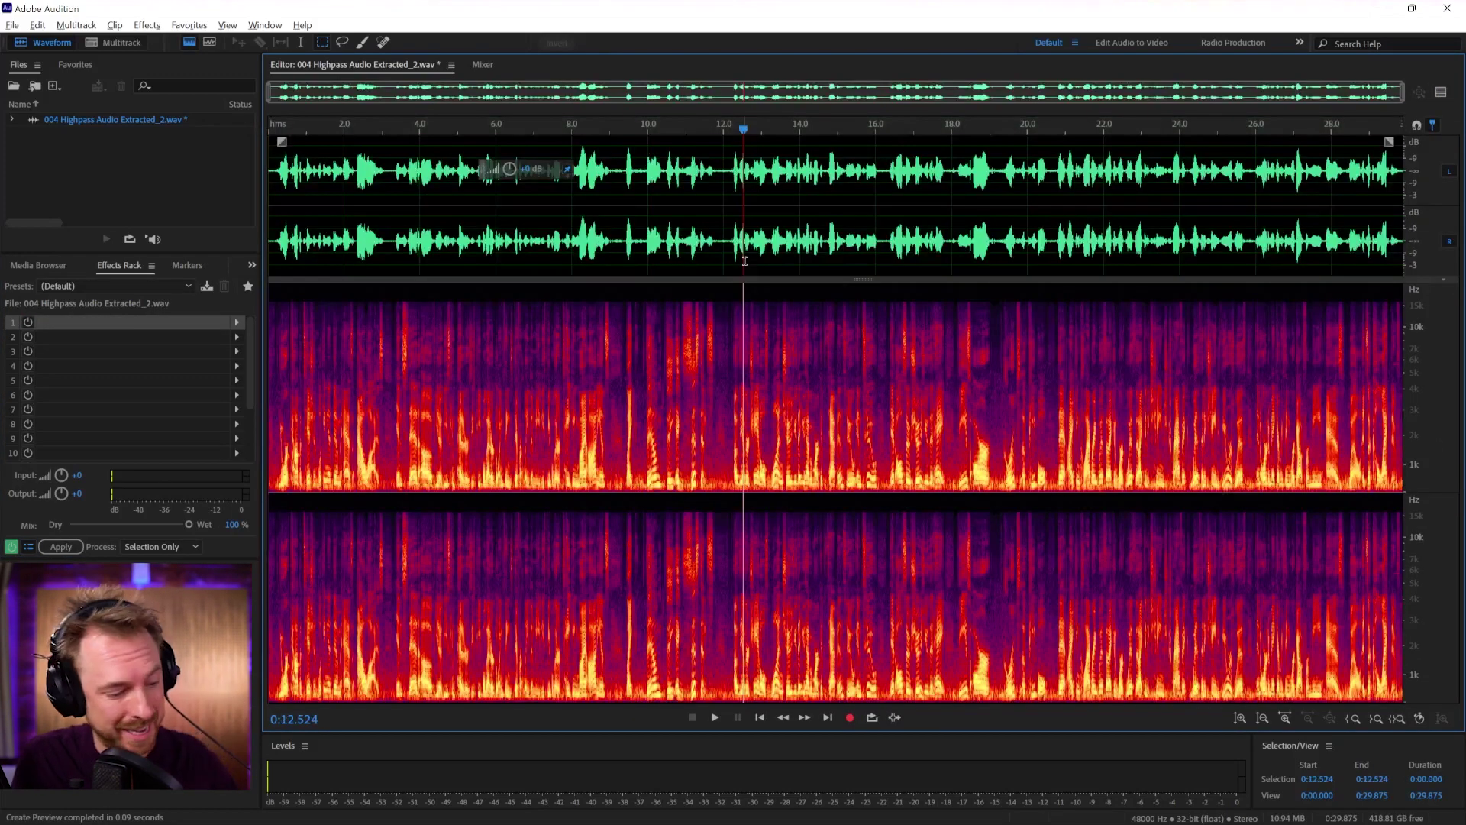
Save the high-pass-filtered 004 Highpass Audio Extracted_2.wav with Ctrl+S
{"action": "key", "text": "ctrl+s"}
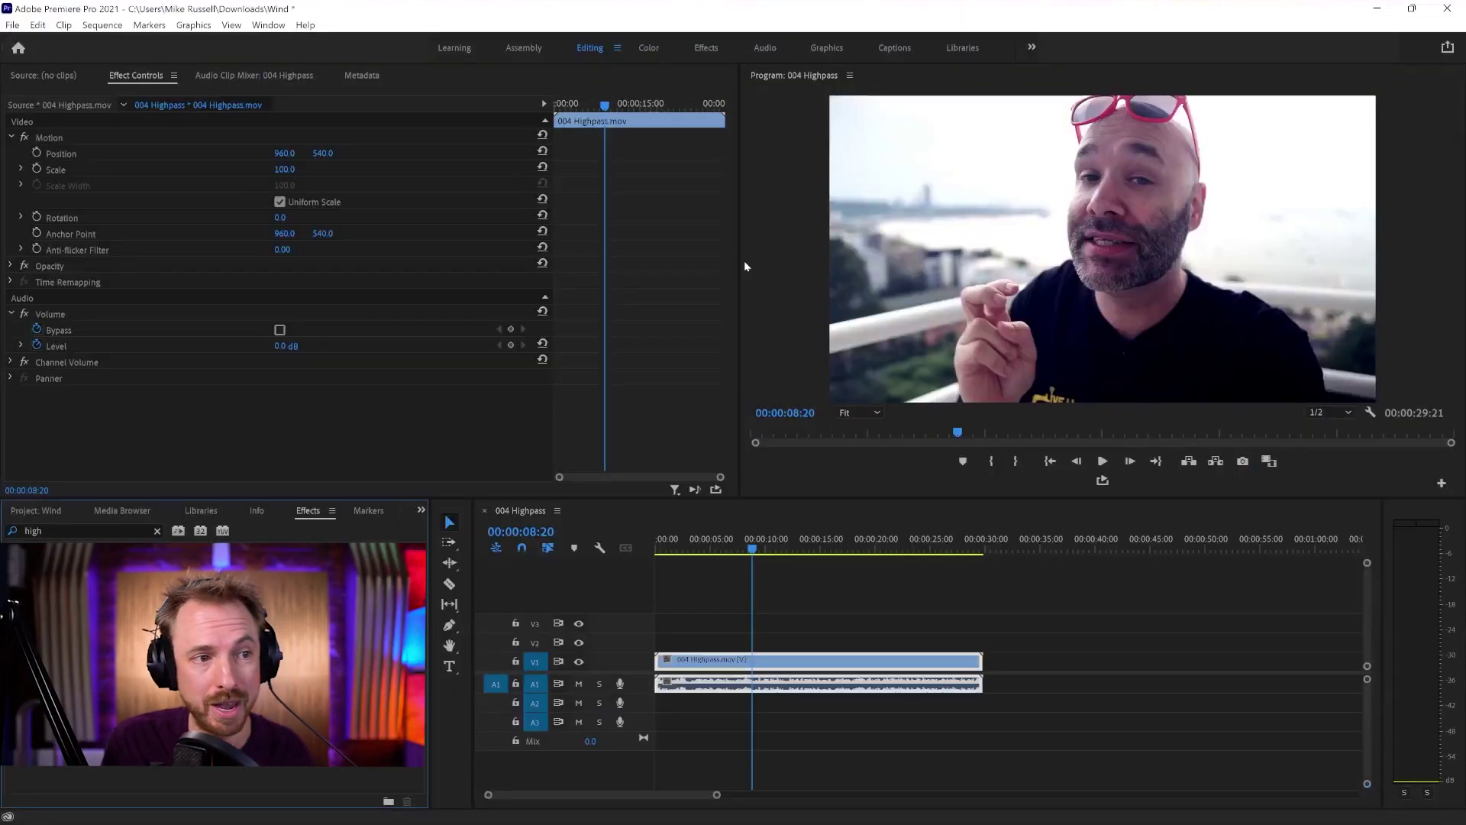